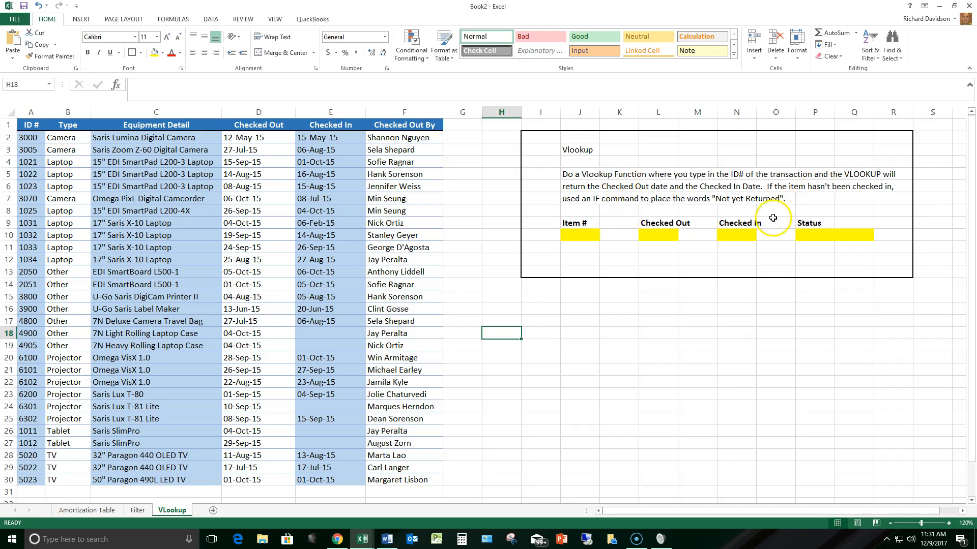
left_click(576, 236)
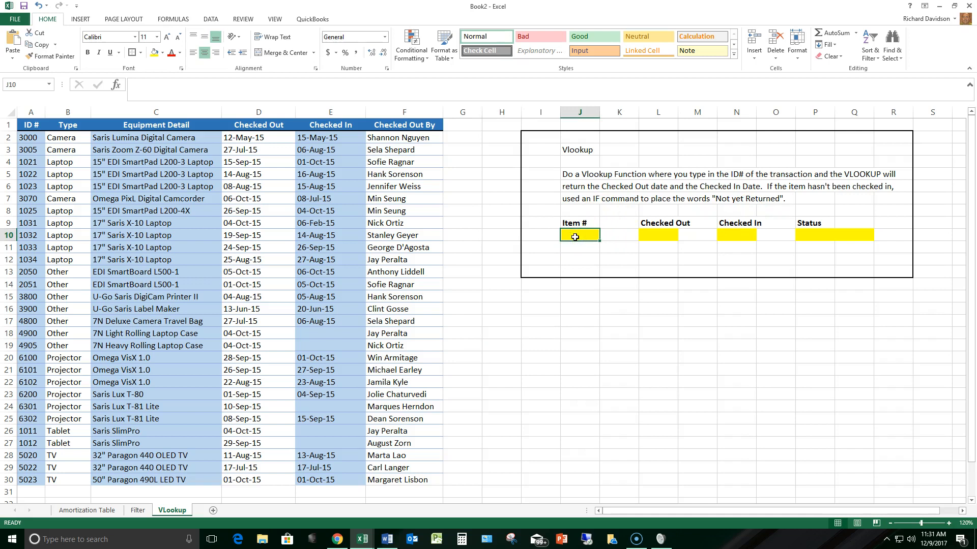
left_click(642, 236)
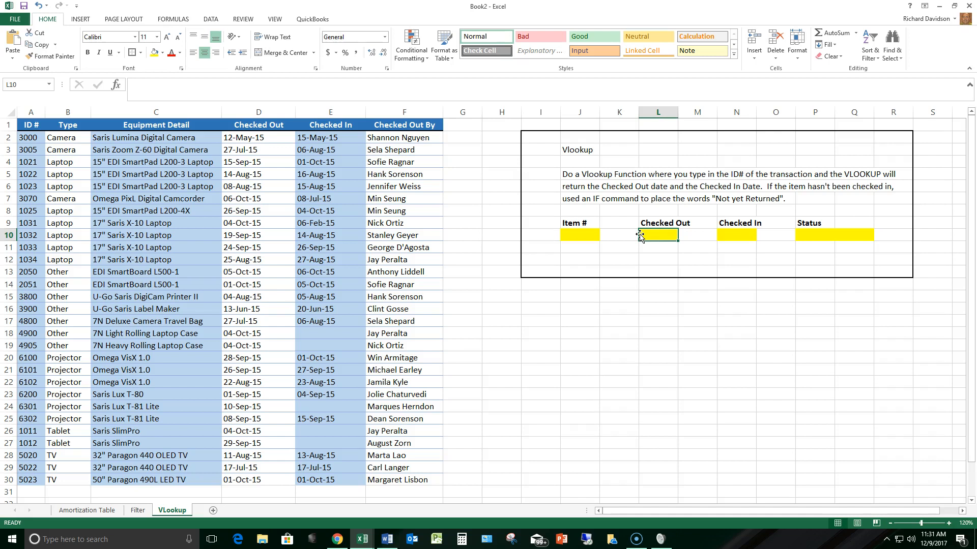
left_click(733, 234)
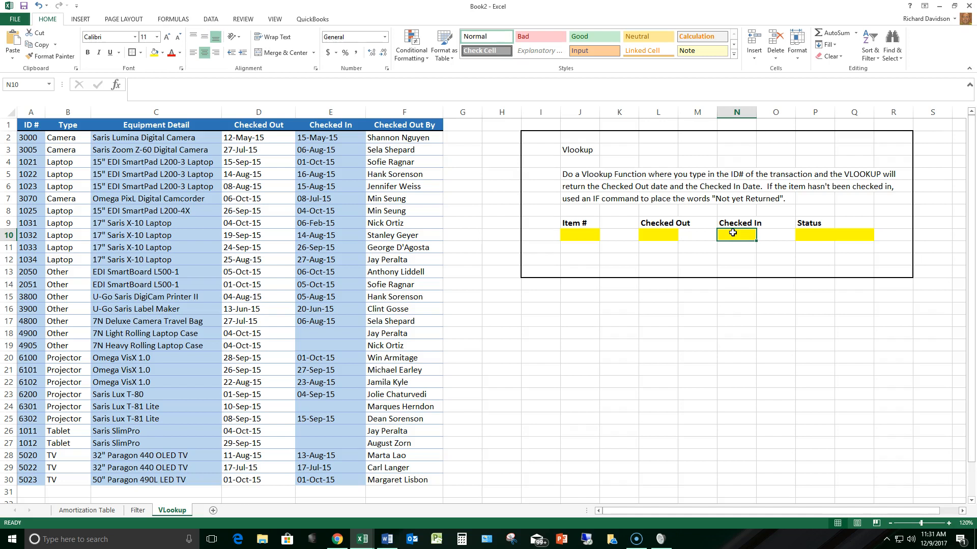
left_click(828, 239)
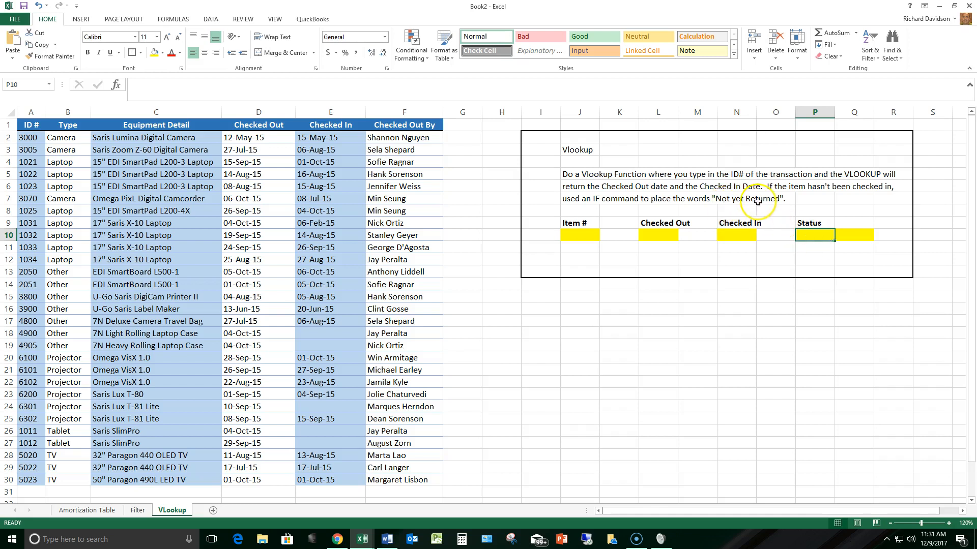
left_click(579, 235)
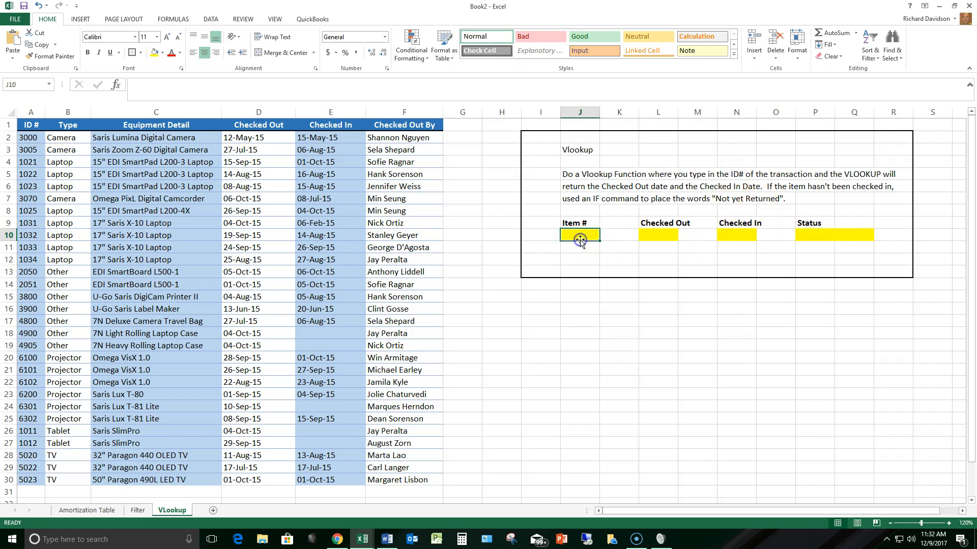
- Start a VLOOKUP in the Checked Out cell L10 with its function arguments open and use Item # cell J10 as the lookup value
left_click(661, 234)
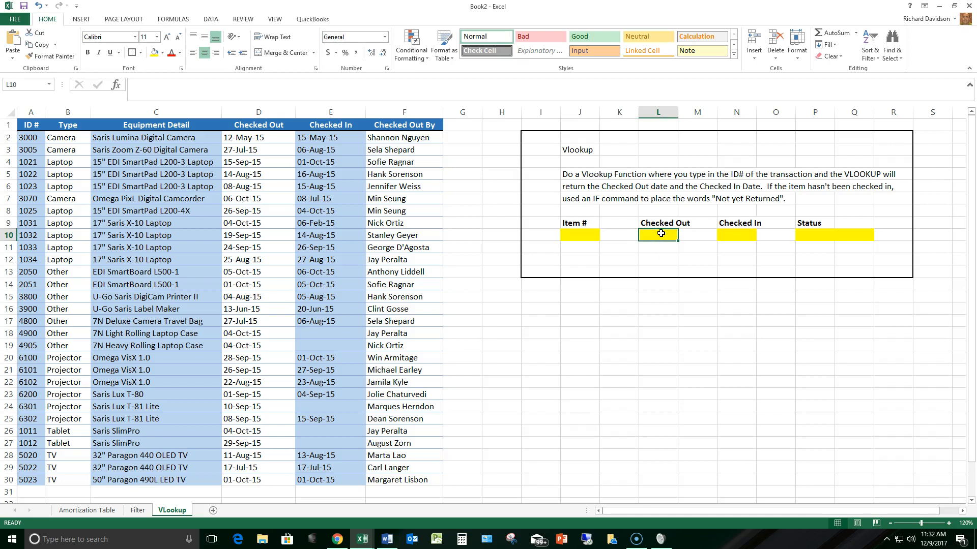
type("=vl")
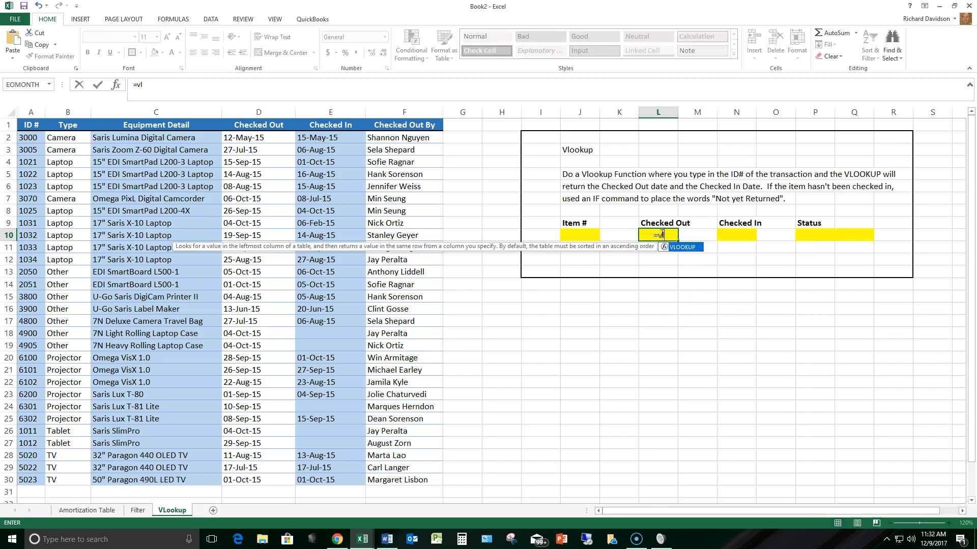
type("ookup(")
left_click(141, 87)
left_click(116, 85)
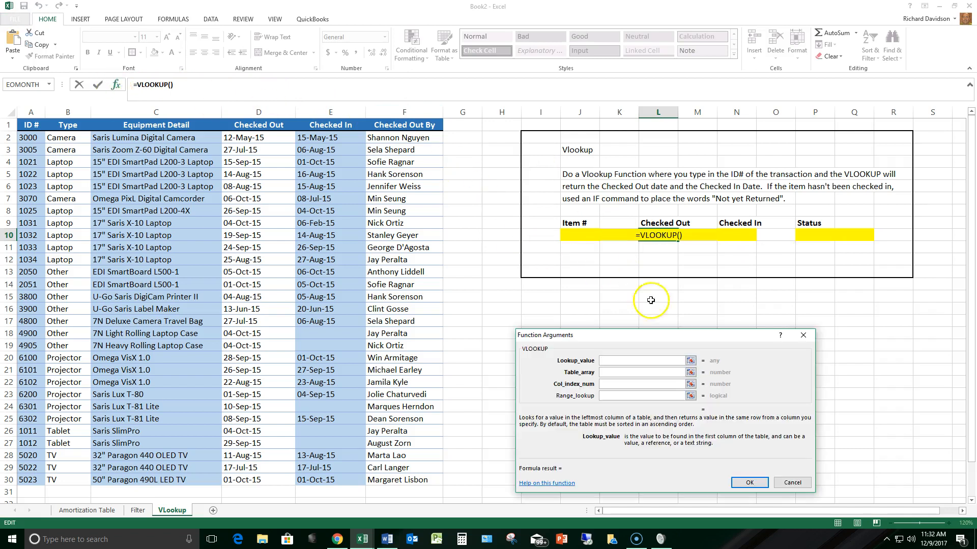
left_click_drag(643, 340, 654, 295)
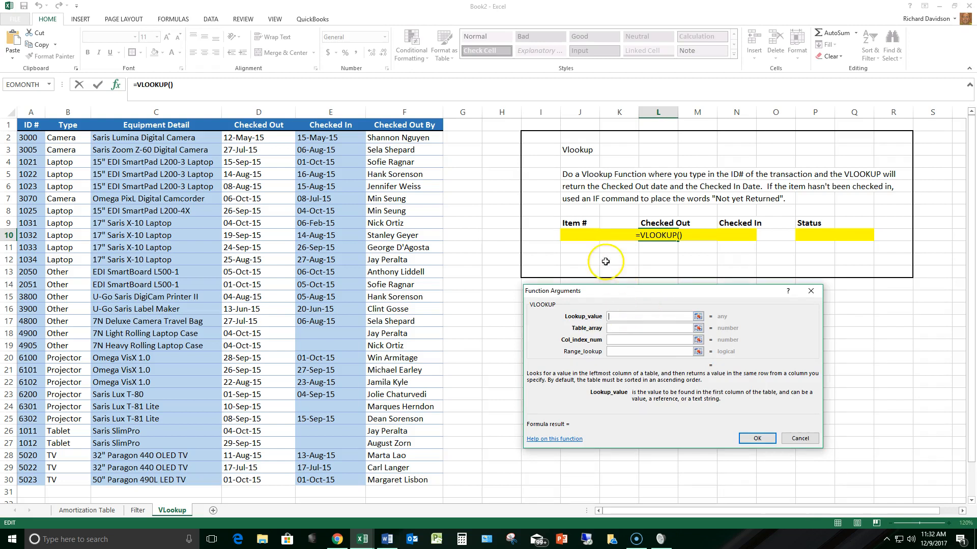
left_click(585, 236)
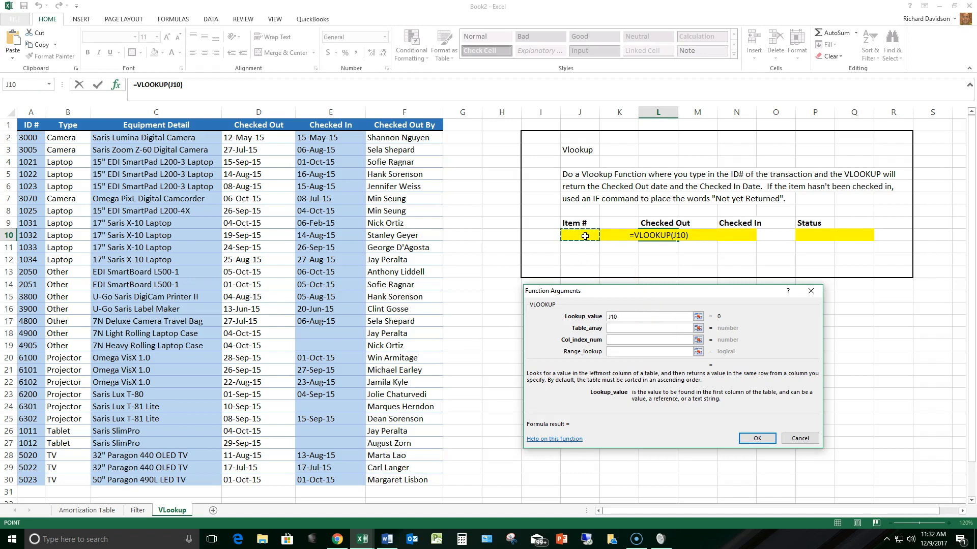
- Complete L10's VLOOKUP with table array A2:F30, column index 4 and range lookup 0
left_click(634, 328)
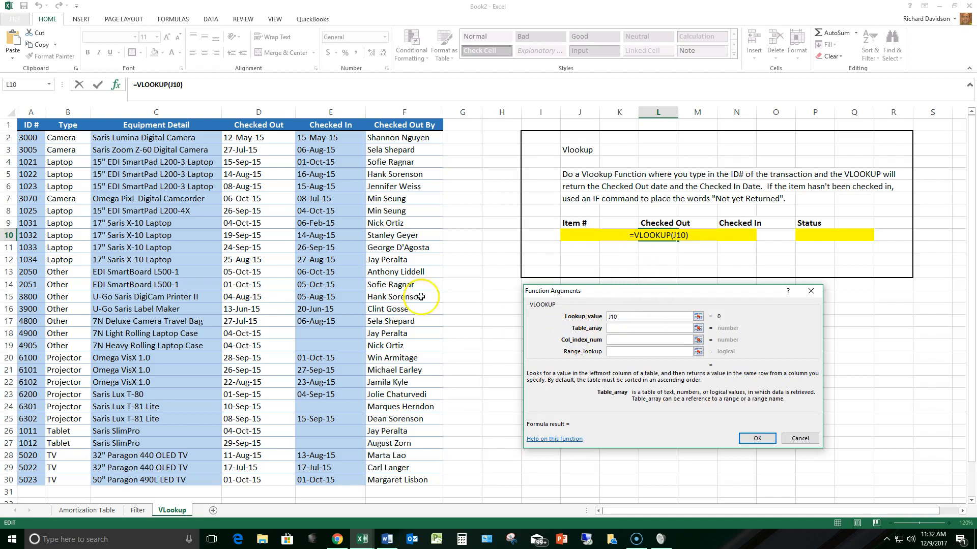
left_click_drag(28, 138, 407, 483)
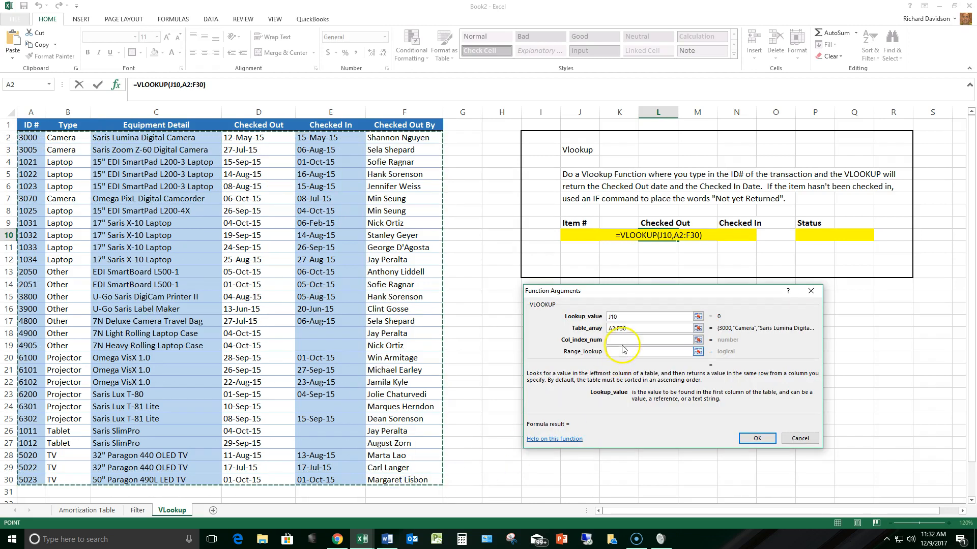
left_click(623, 340)
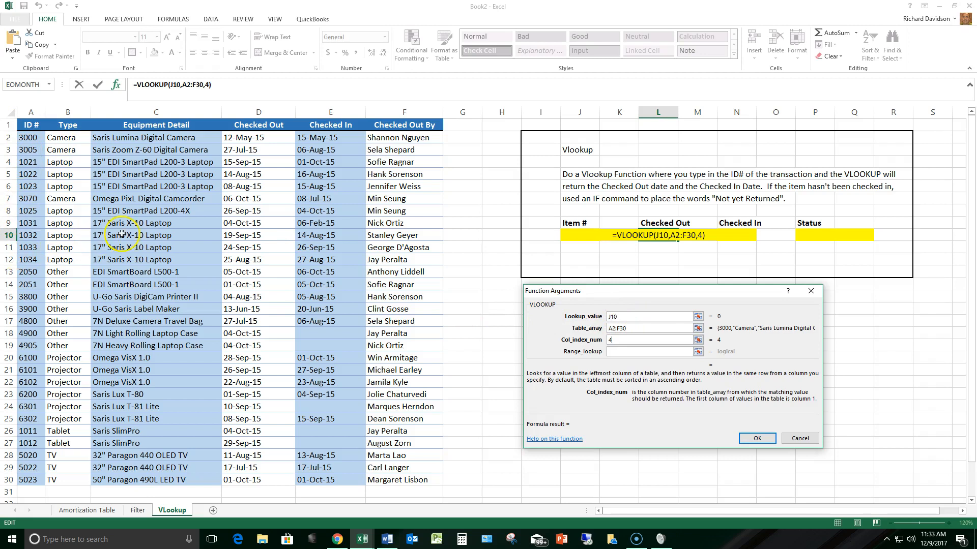
left_click(623, 352)
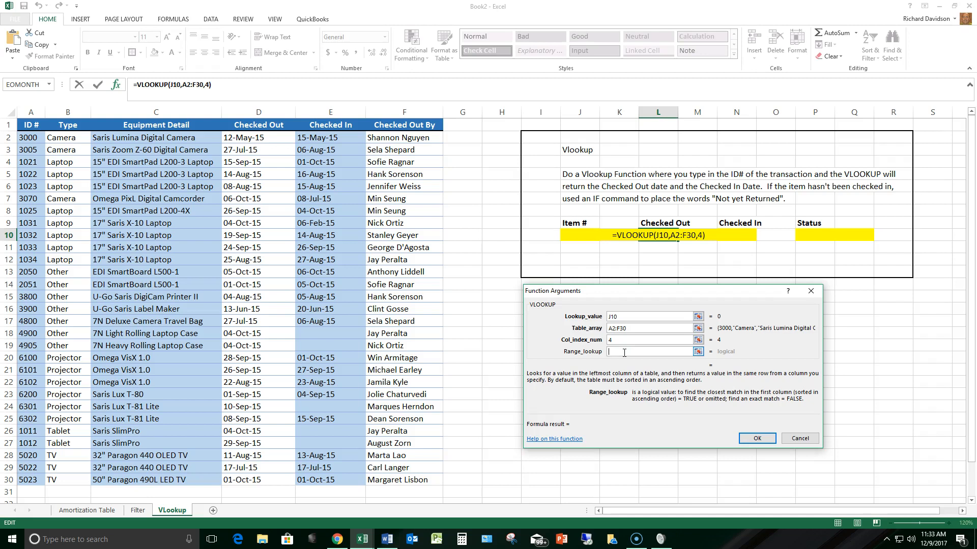
type("0")
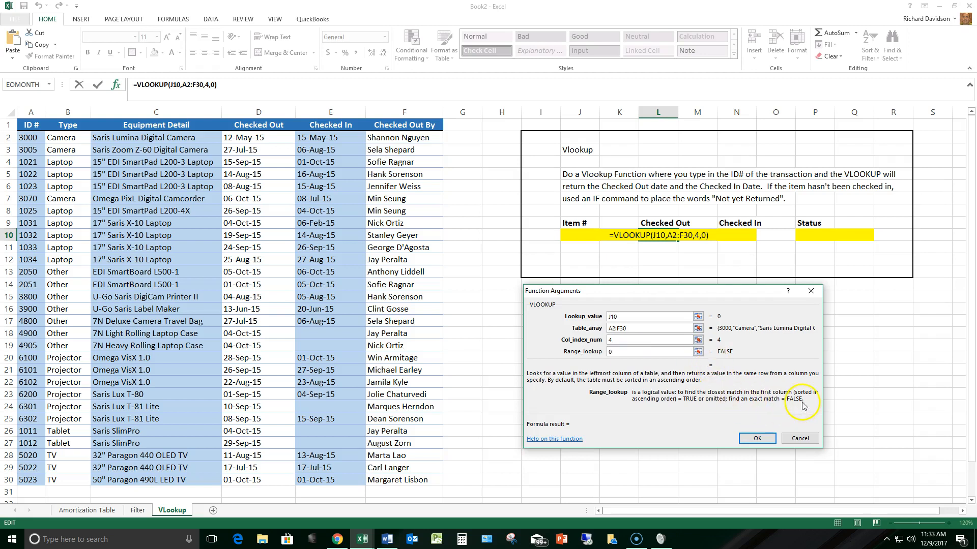
left_click(757, 439)
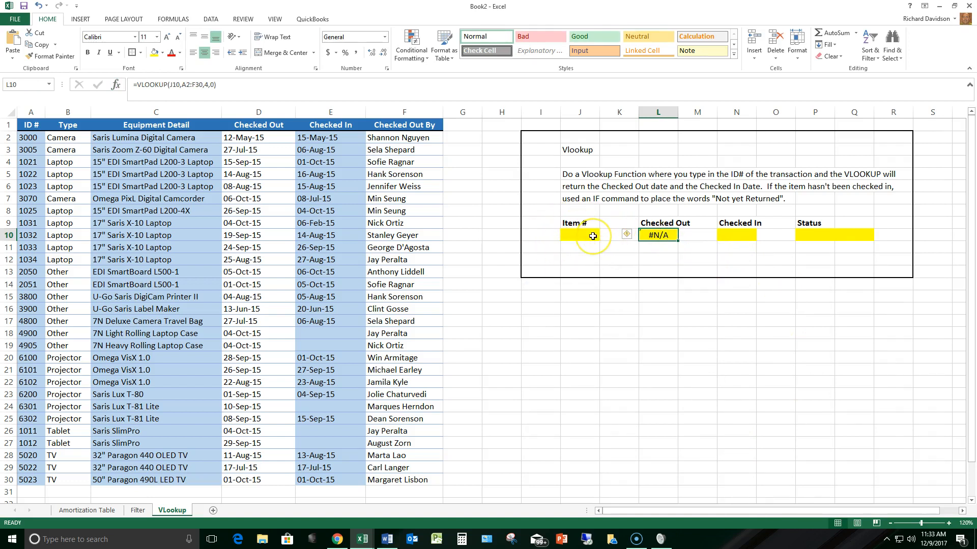
- Start a VLOOKUP in the Checked In cell N10 with its function arguments open and J10 as the lookup value
left_click(729, 235)
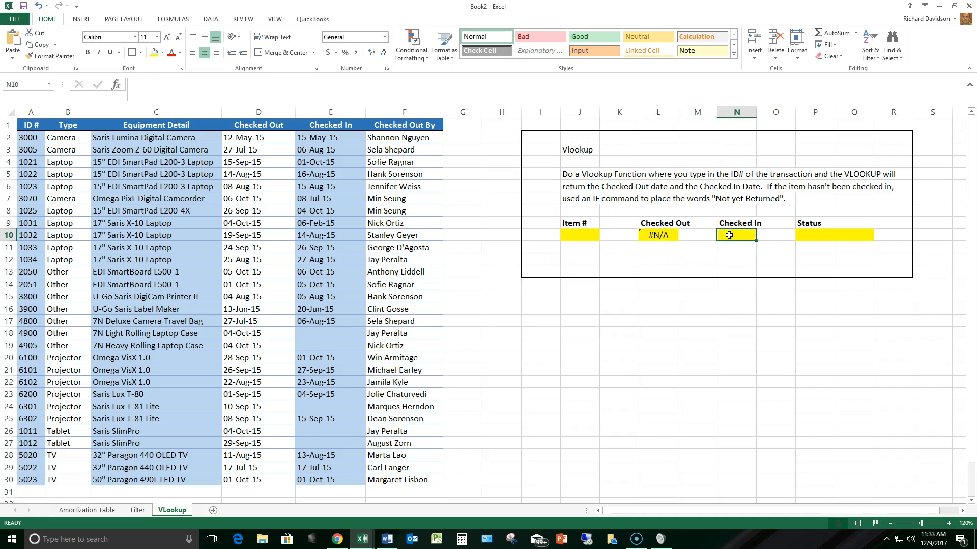
type("=vlookup(")
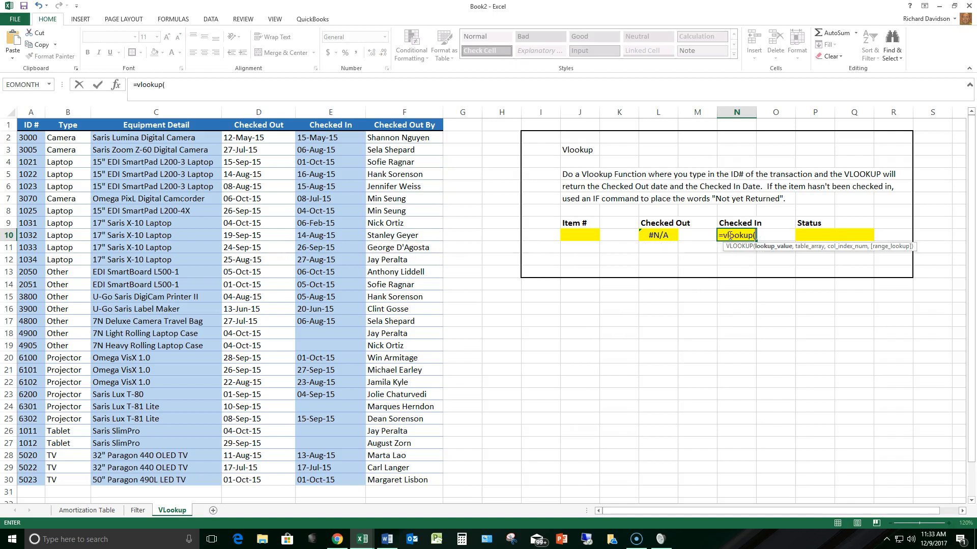
left_click(116, 84)
left_click(577, 236)
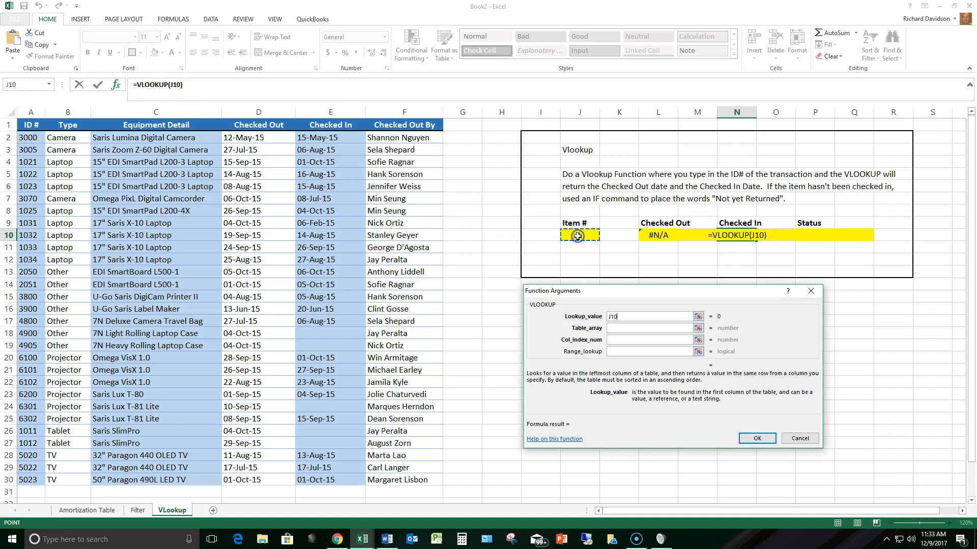
type(",")
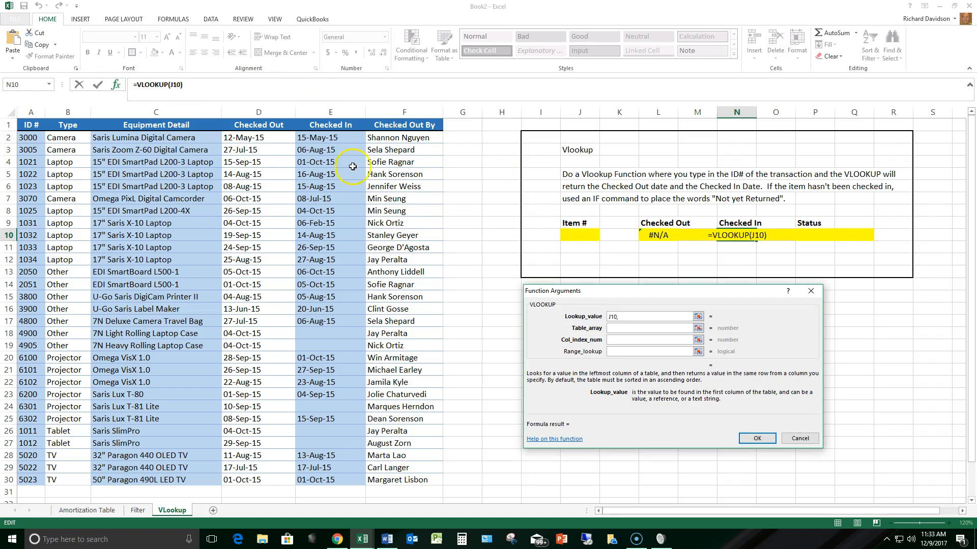
left_click_drag(31, 135, 402, 474)
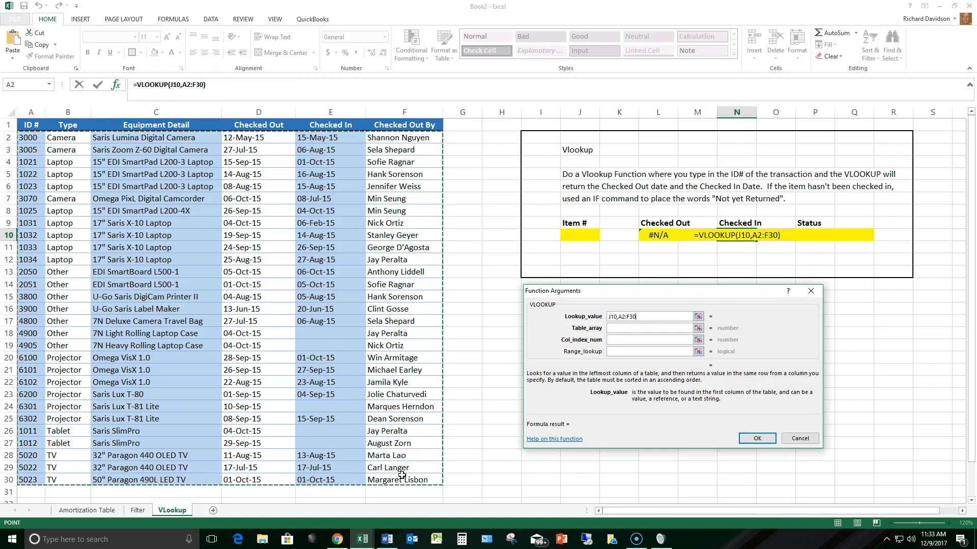
left_click(624, 316)
key("Delete")
key("Delete")
key("Delete")
key("Delete")
key("BackSpace")
key("BackSpace")
key("BackSpace")
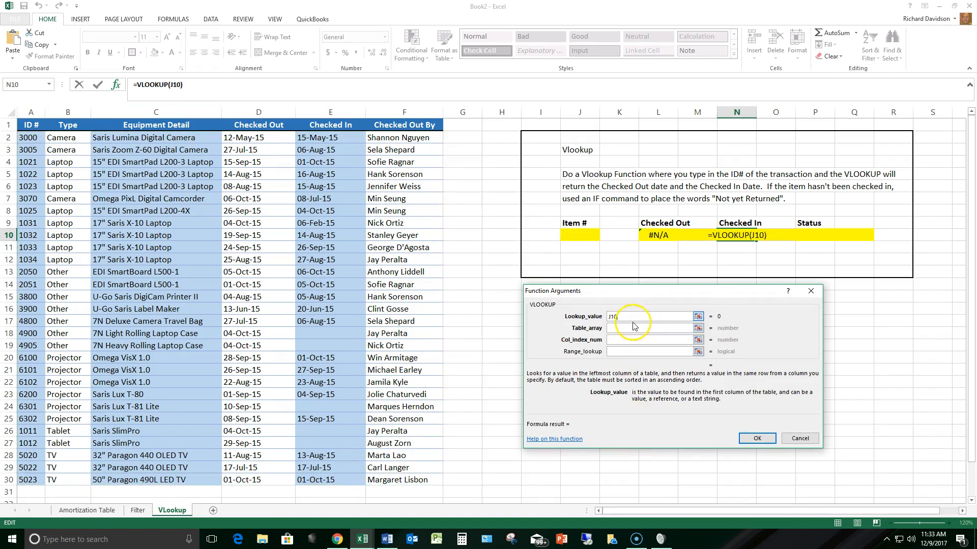
- Complete N10's VLOOKUP with table array A2:F30, column index 5 and range lookup 0
left_click(629, 329)
left_click_drag(43, 134, 414, 474)
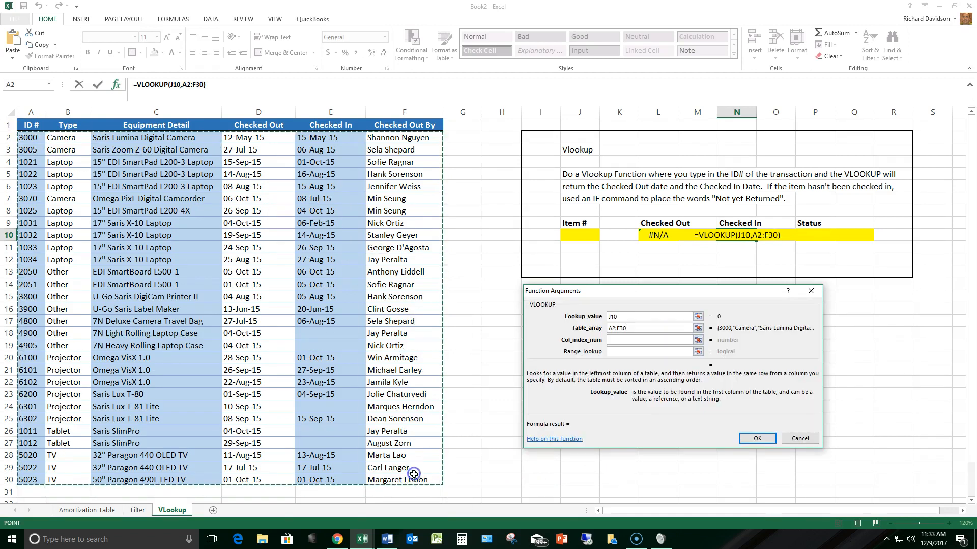
left_click(625, 339)
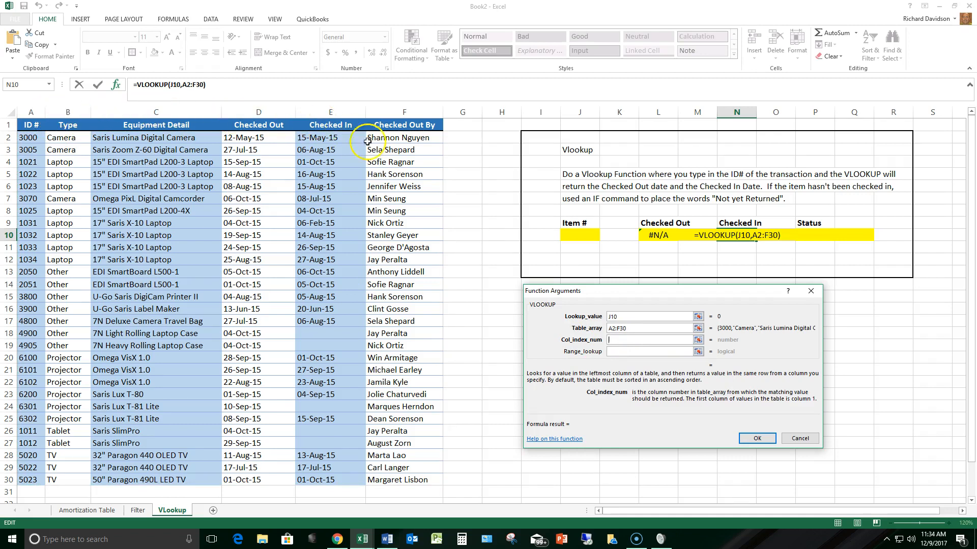
type("5")
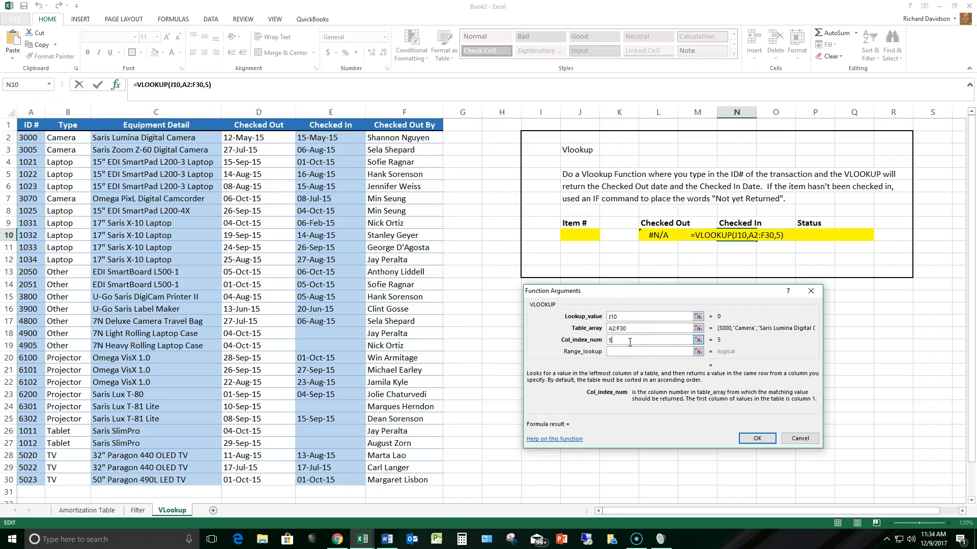
left_click(621, 351)
type("0")
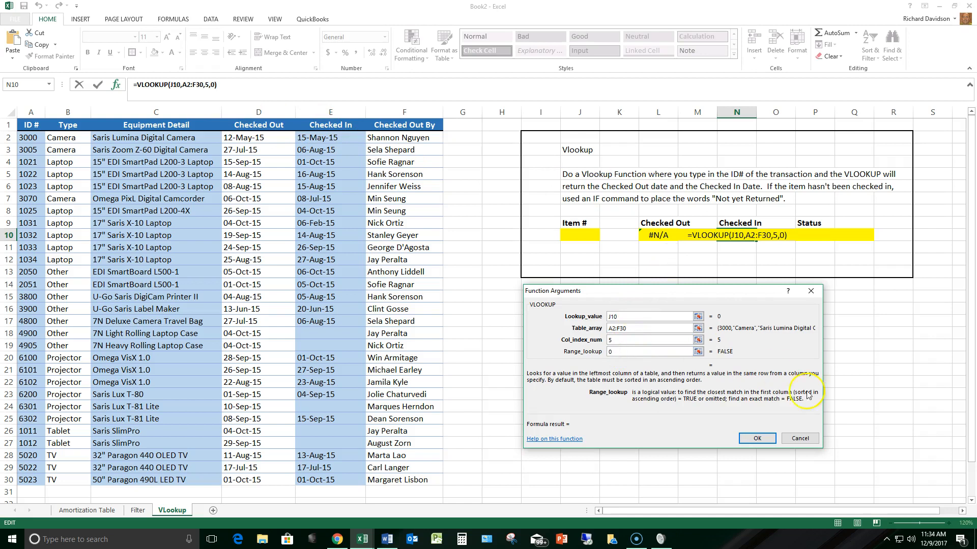
left_click(757, 438)
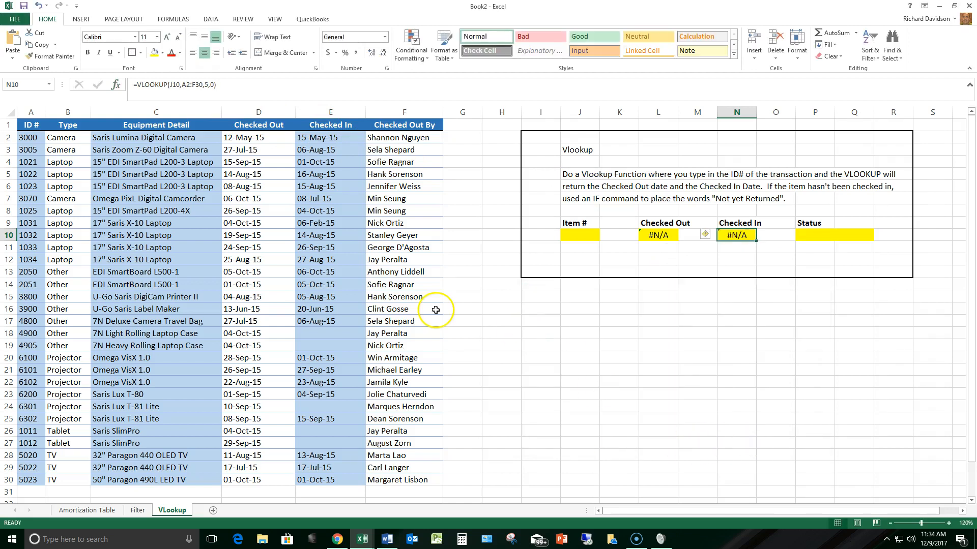
- Enter 3000 as the Item # in cell J10 to test both lookups
left_click(570, 235)
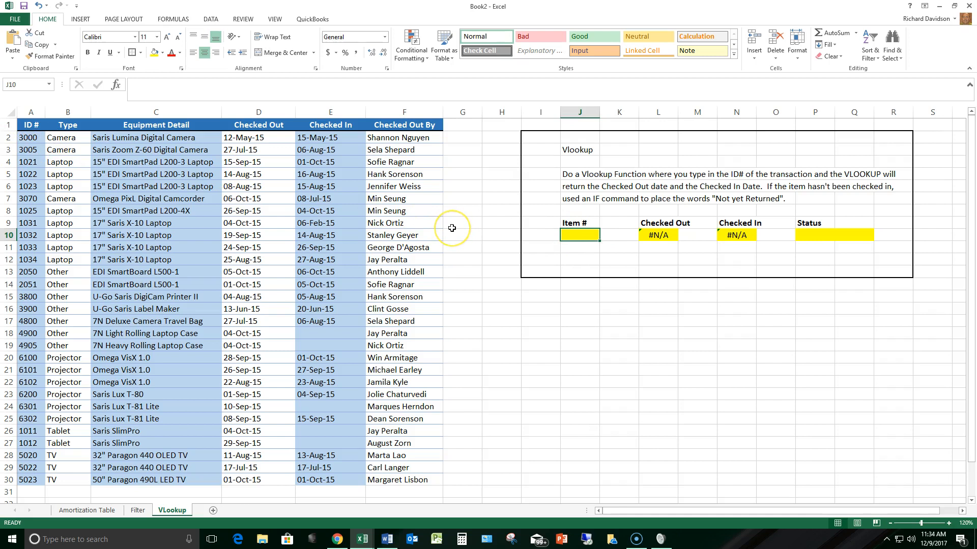
type("3000")
key("Return")
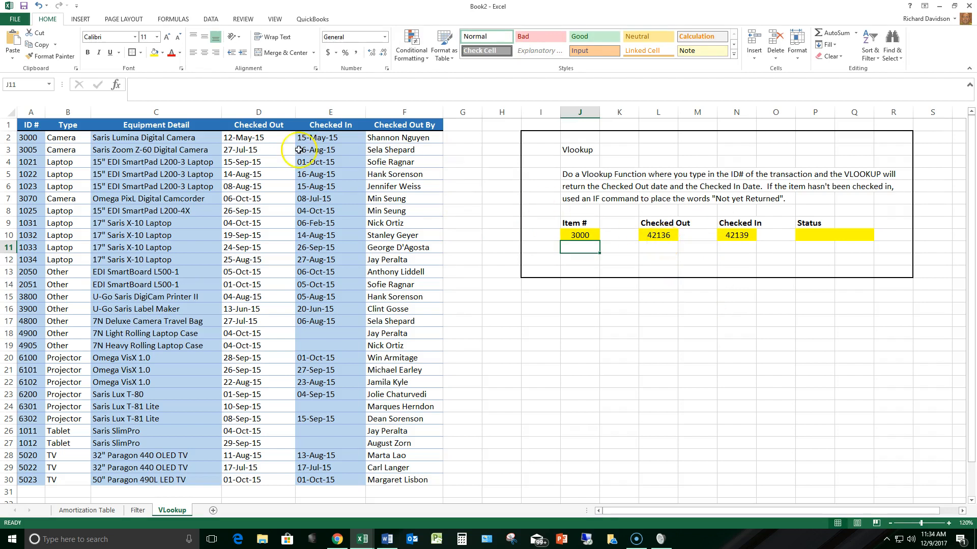
left_click(265, 138)
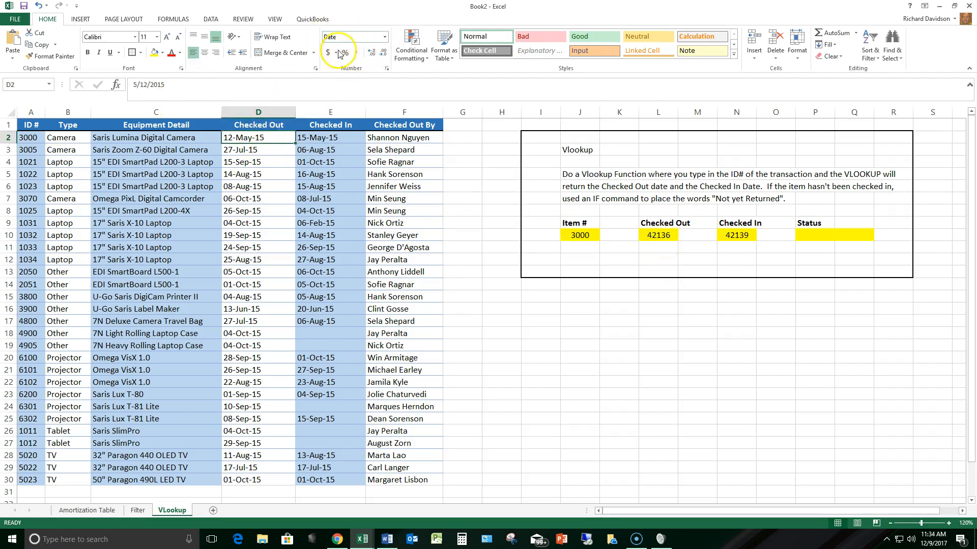
left_click(219, 185)
left_click(249, 197)
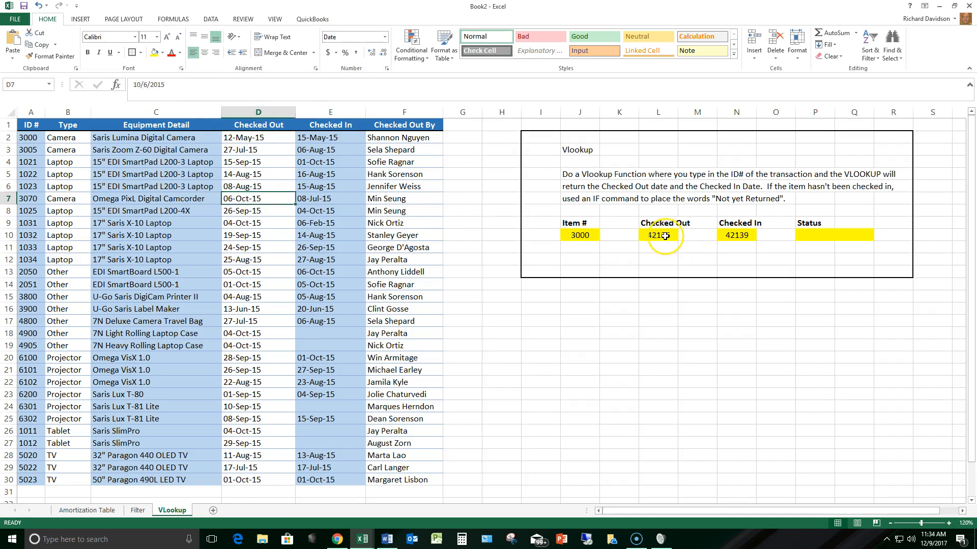
- Format the Checked Out result in L10 as Short Date
left_click(665, 236)
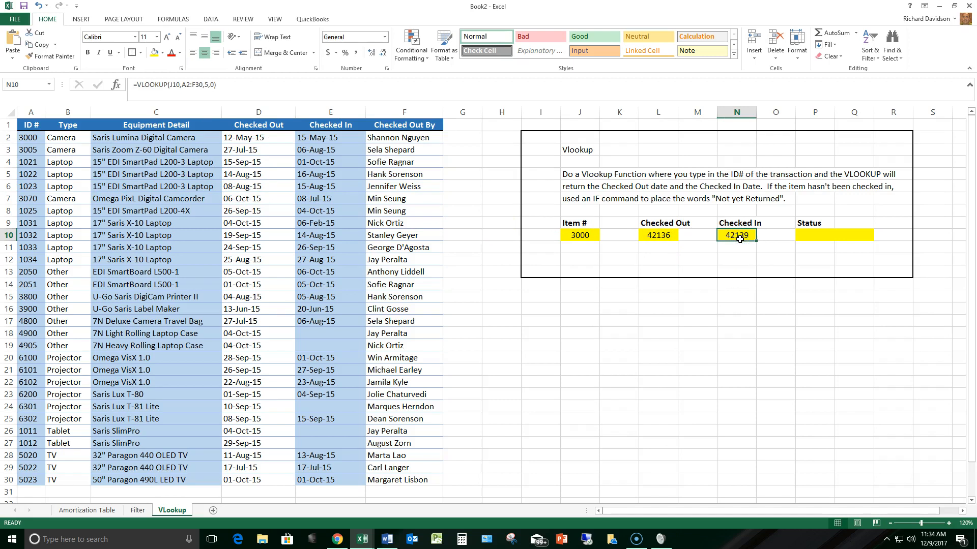
left_click(662, 237)
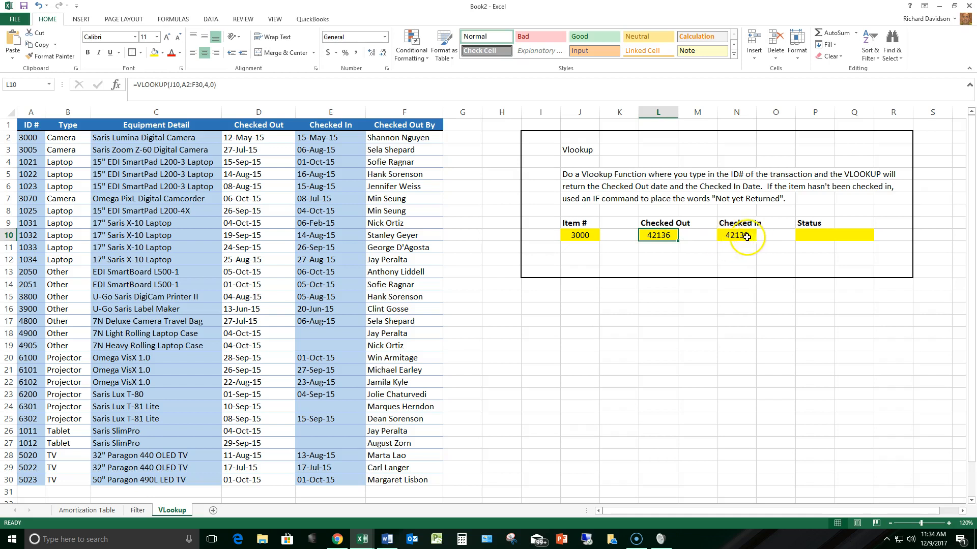
left_click(385, 36)
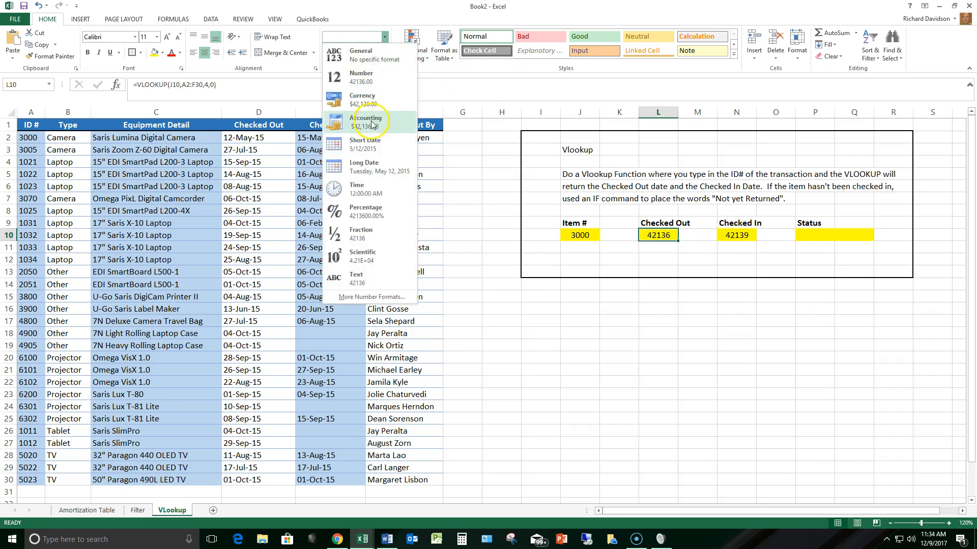
left_click(365, 144)
- Format the Checked In result in N10 as Short Date
left_click(743, 236)
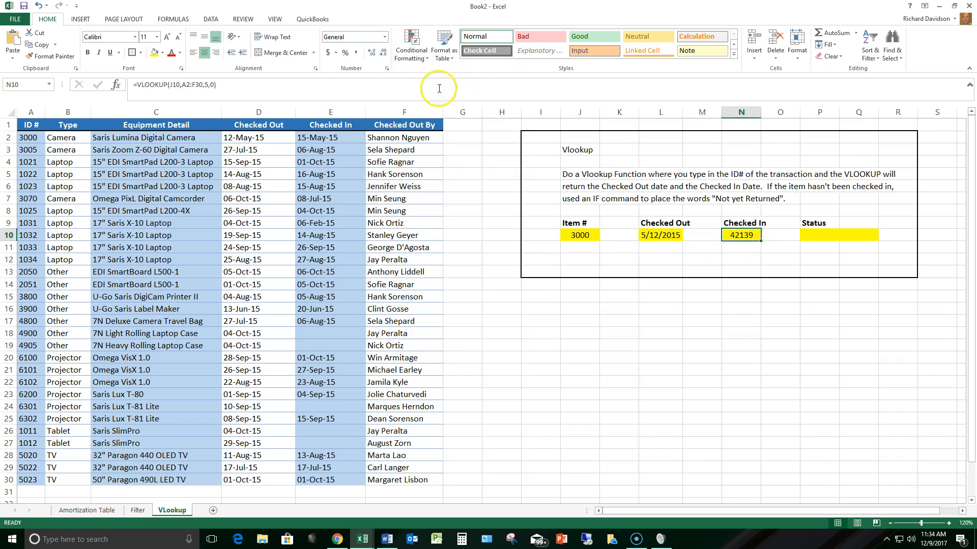
left_click(385, 36)
left_click(357, 142)
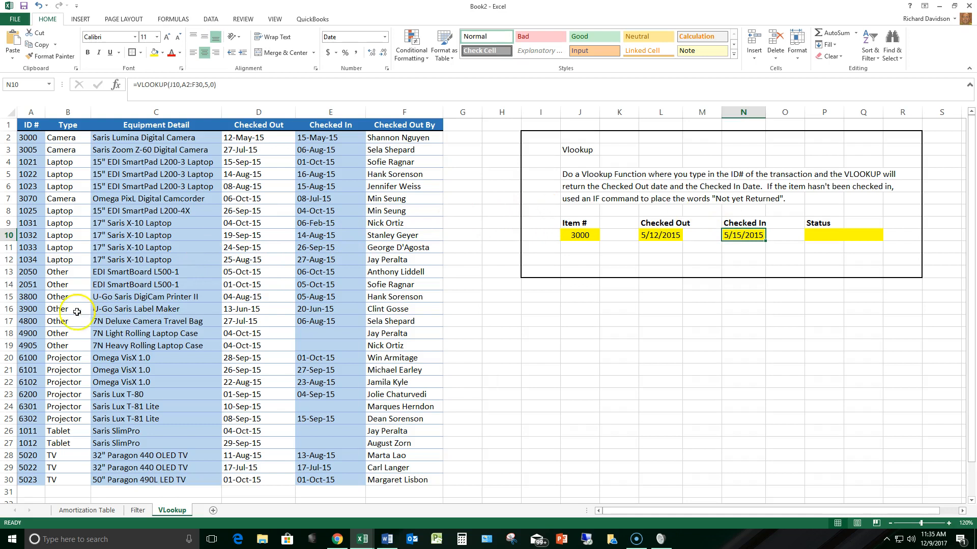
- Enter 4900 as the Item # in J10 to look up an item that has no check-in date
left_click(28, 333)
left_click(565, 235)
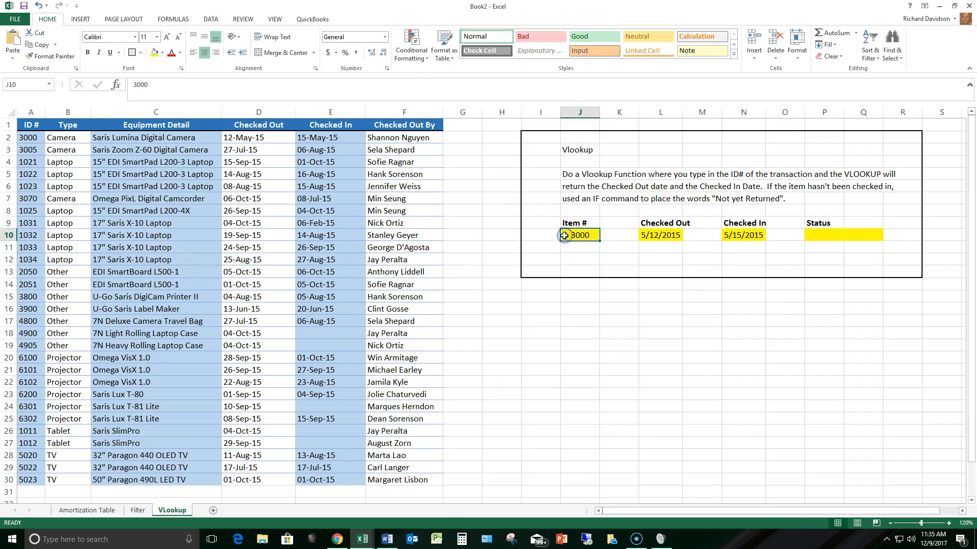
type("49")
key("Return")
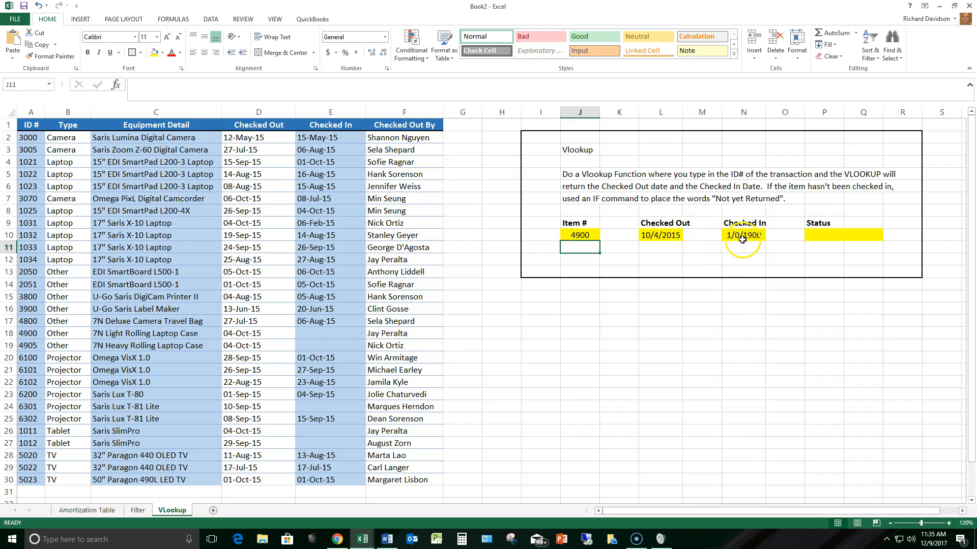
- Display the Checked In result in N10 in General format and return it to Short Date
left_click(826, 231)
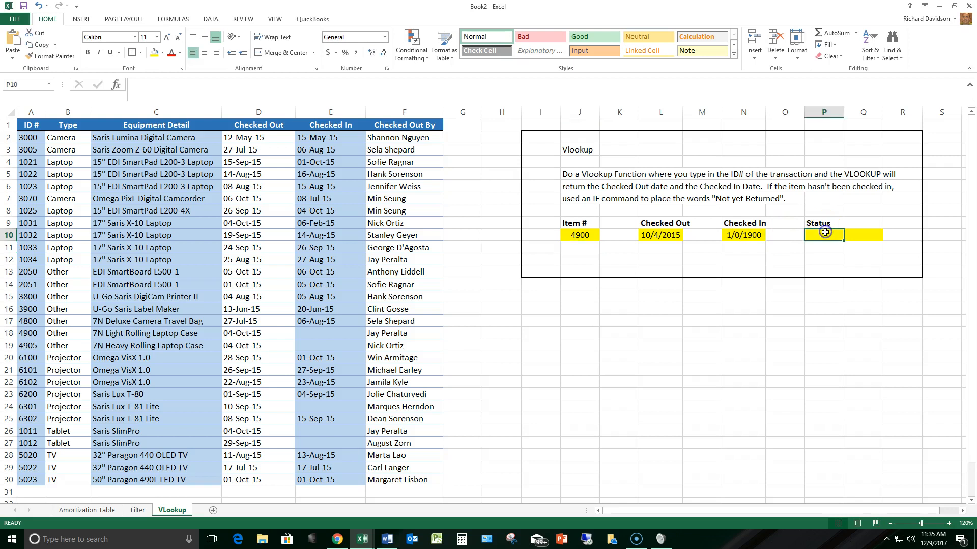
left_click(745, 233)
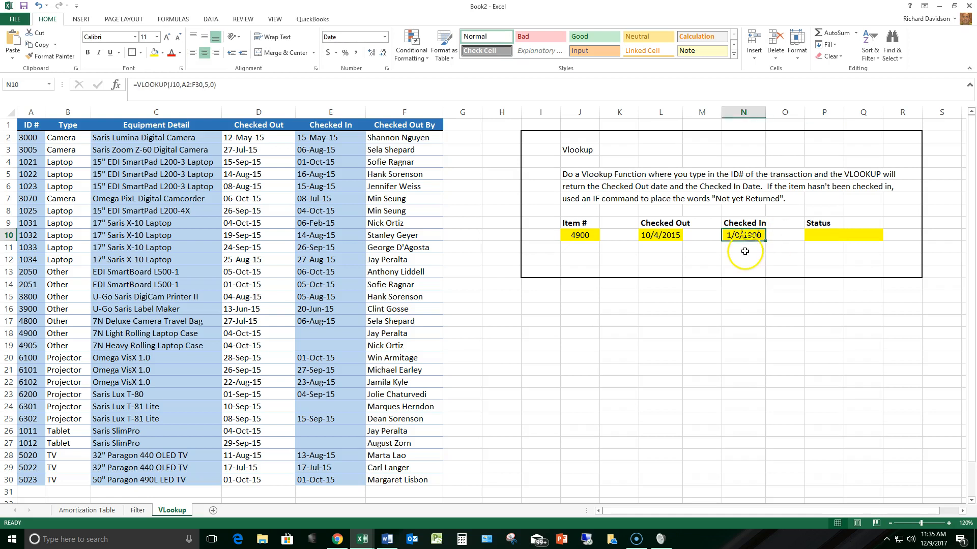
left_click(385, 37)
left_click(372, 46)
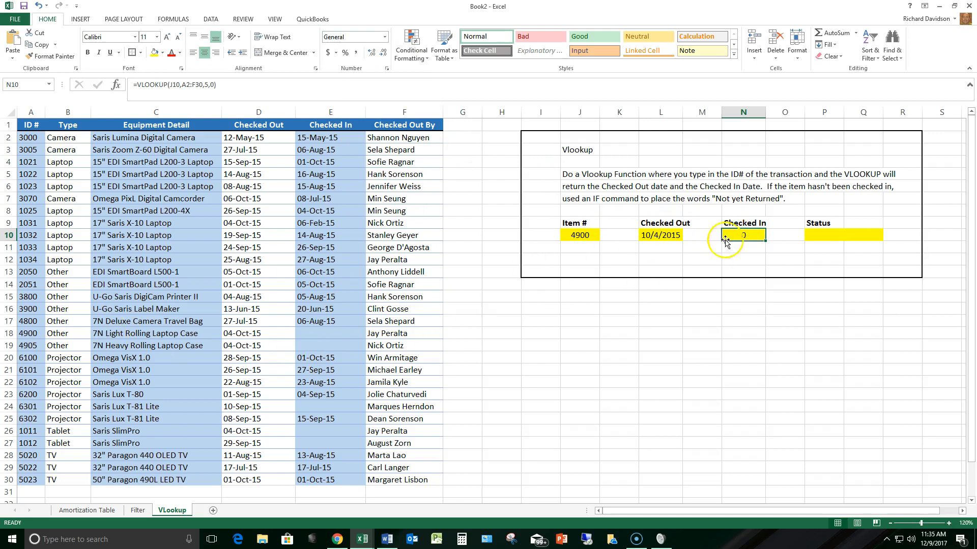
left_click(385, 37)
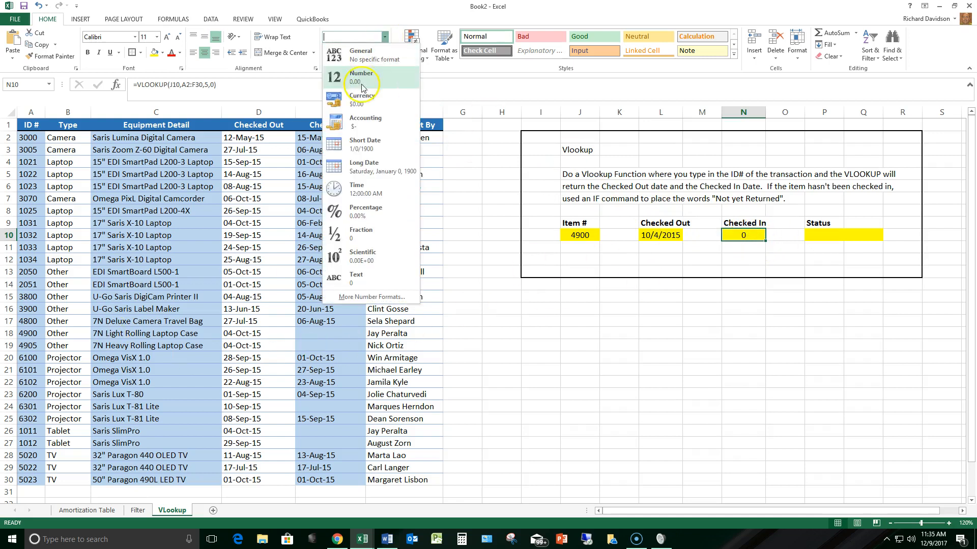
left_click(364, 143)
- Start an IF function in Status cell P10 with logical test N10=0 and "Not yet Returned" as the value if true
left_click(815, 237)
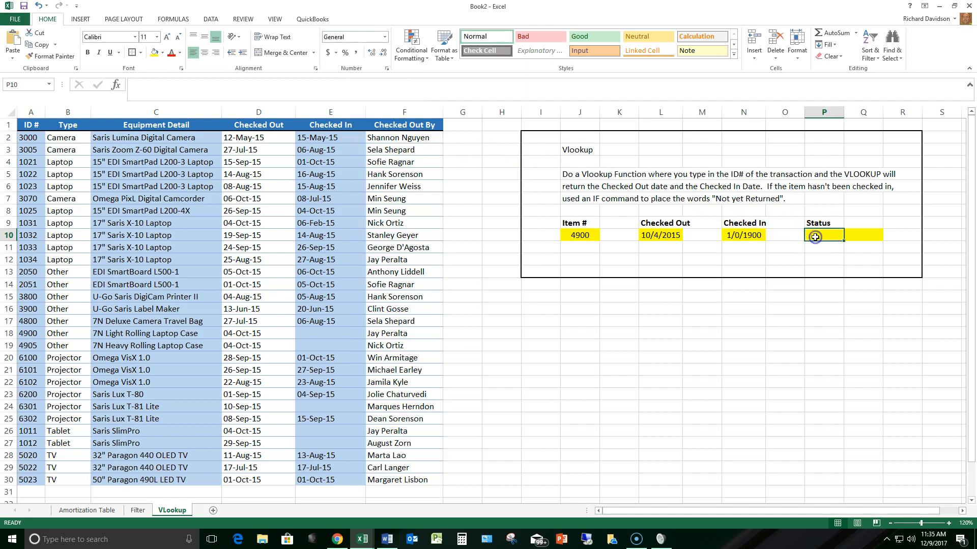
type("=if")
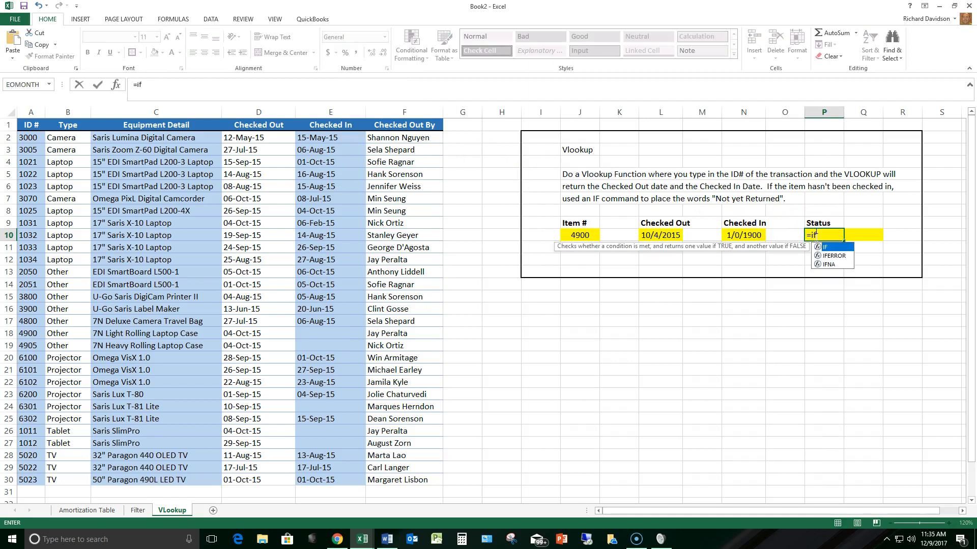
type("(")
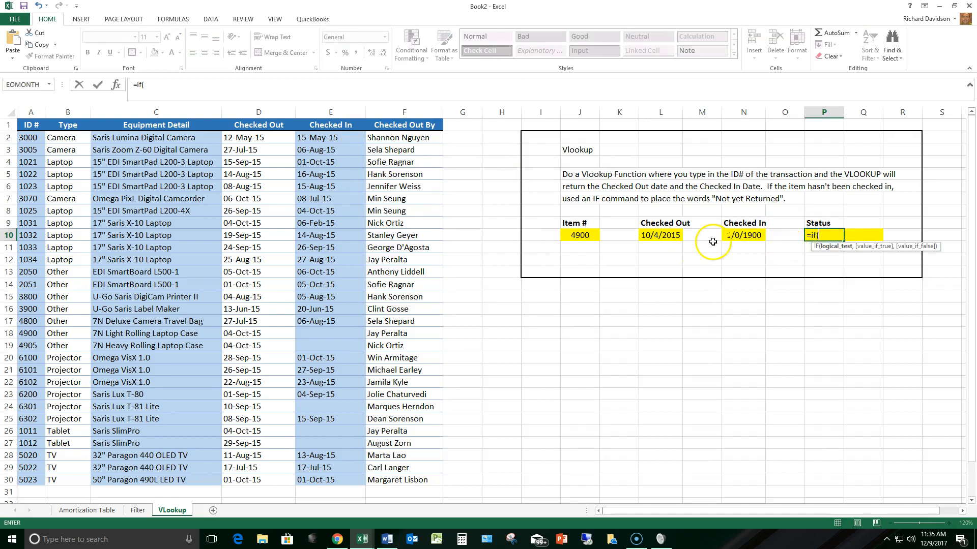
left_click(116, 84)
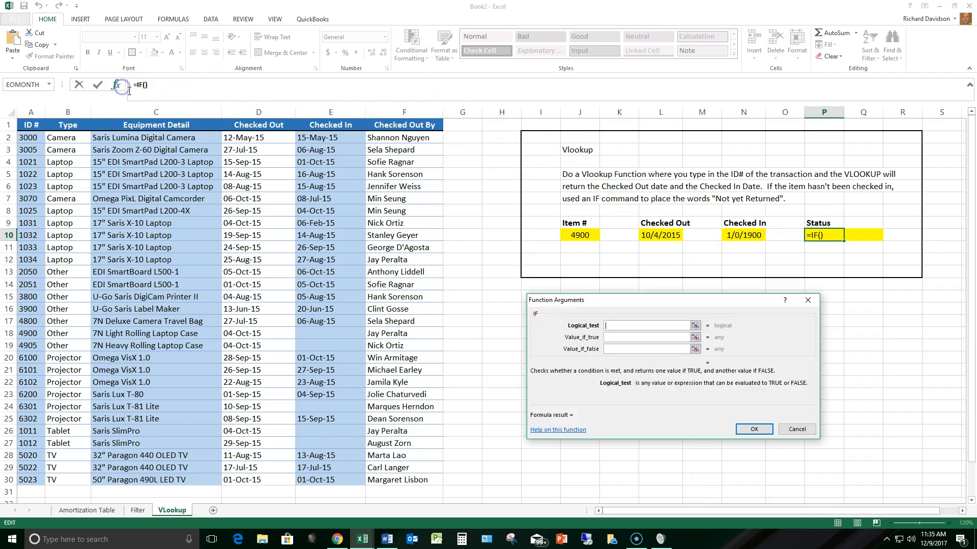
left_click(747, 234)
type("=0")
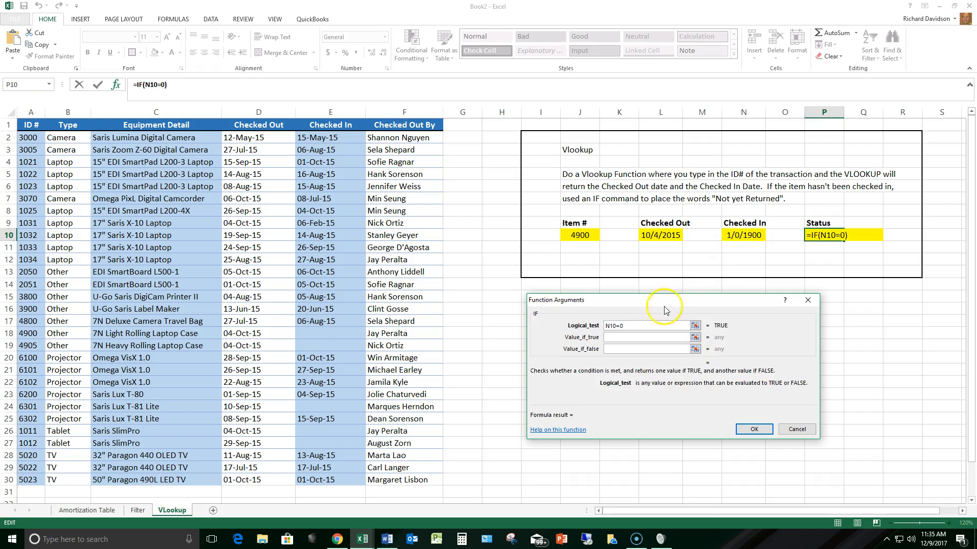
left_click(625, 338)
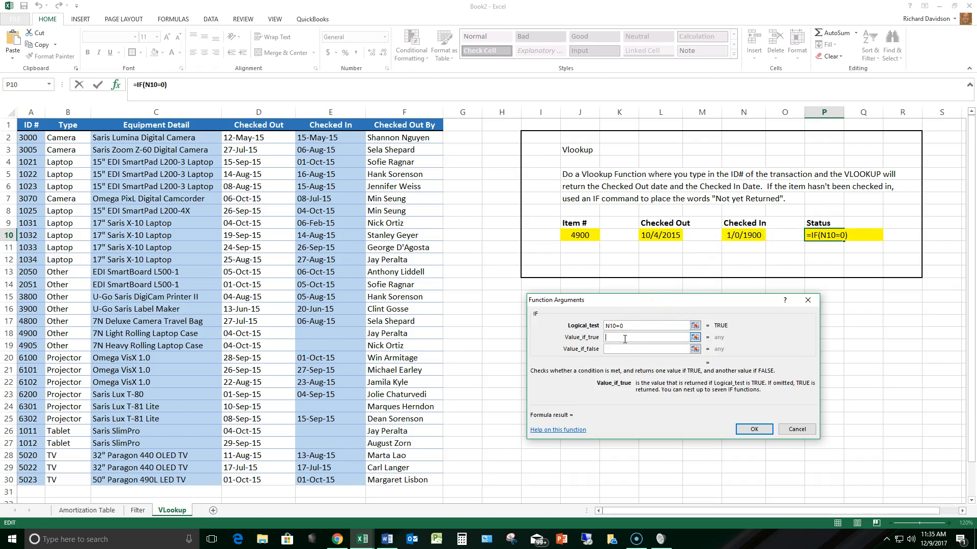
type("\"Not yet Returned\"")
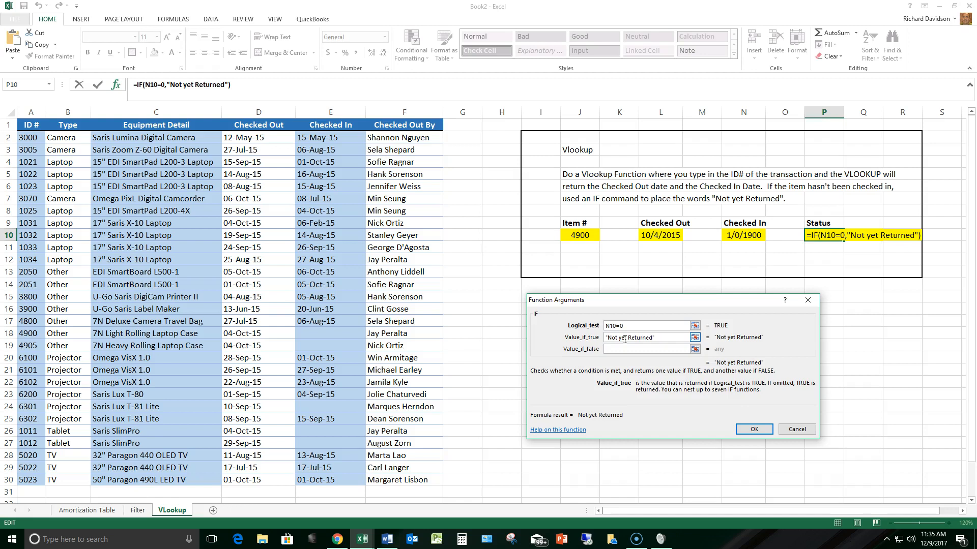
- Complete P10's IF function with "Item has been returned" as the value if false
left_click(651, 349)
type("\"")
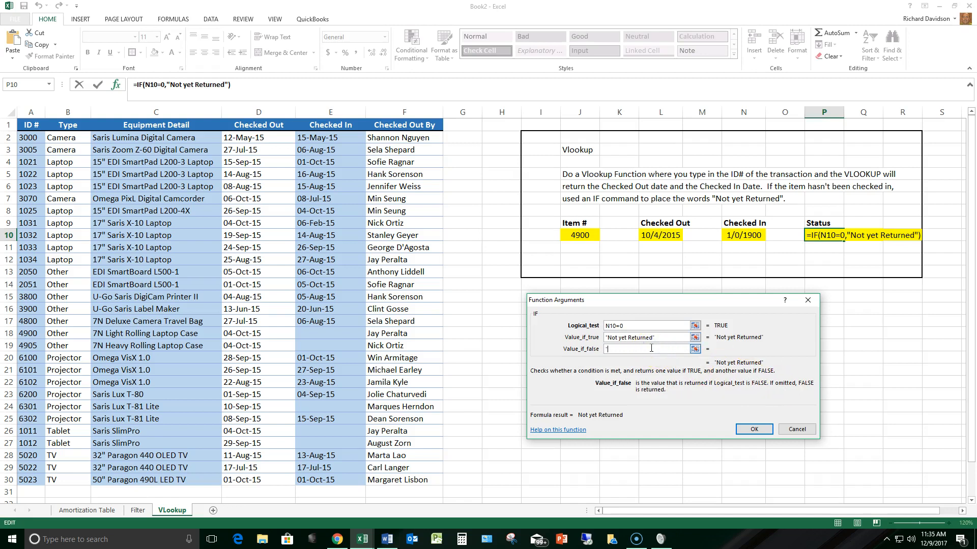
type("OH")
key("BackSpace")
key("BackSpace")
type("I")
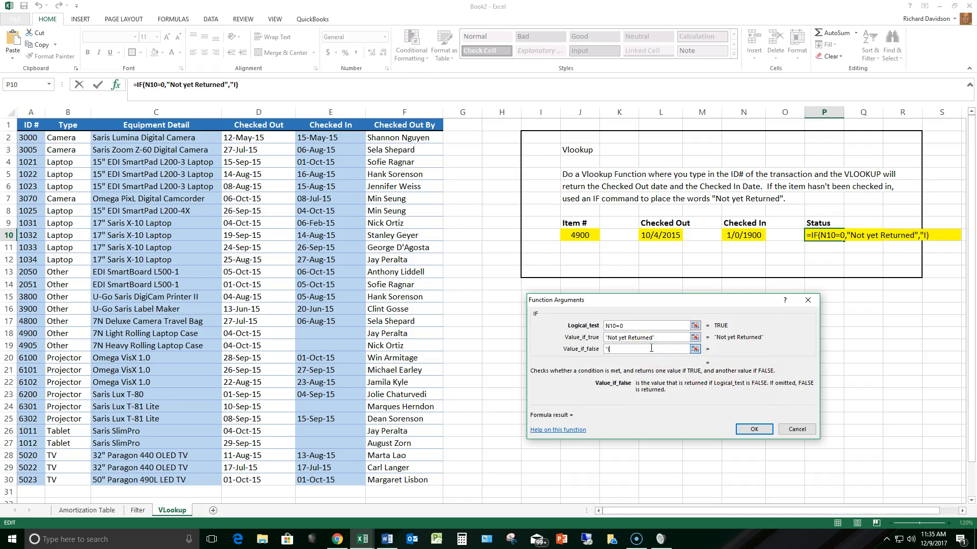
type("tem has been returned\"")
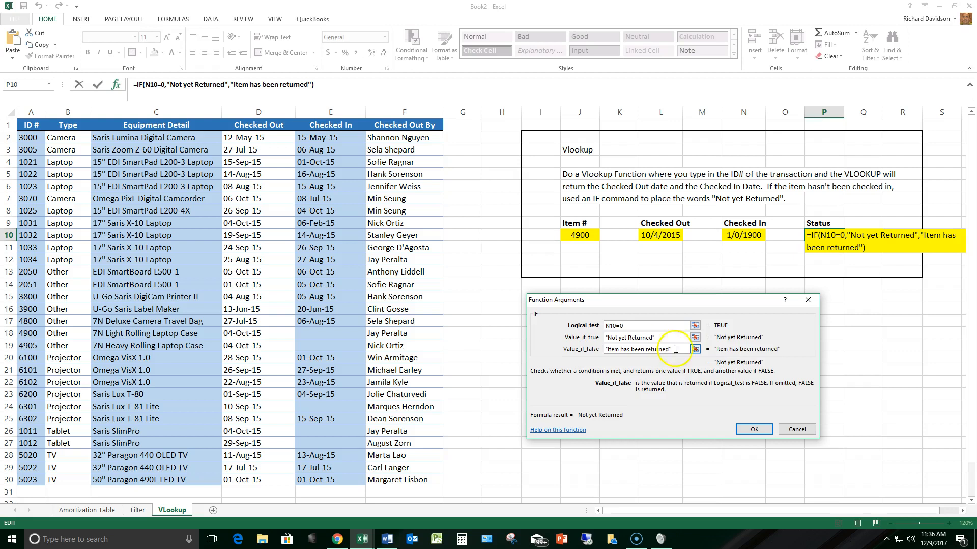
left_click(753, 429)
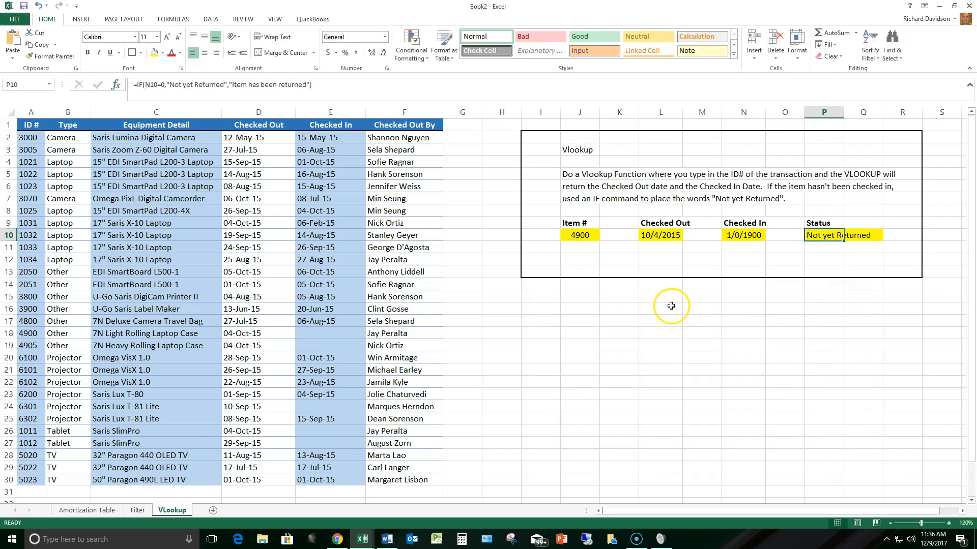
- Enter 3000 as the Item # in J10 to test the Status formula with a returned item
left_click(582, 235)
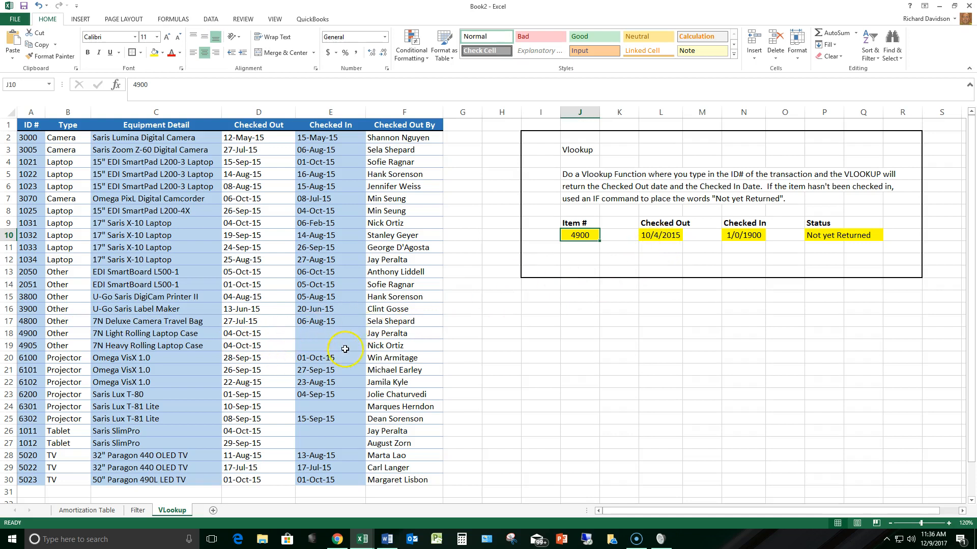
left_click(833, 235)
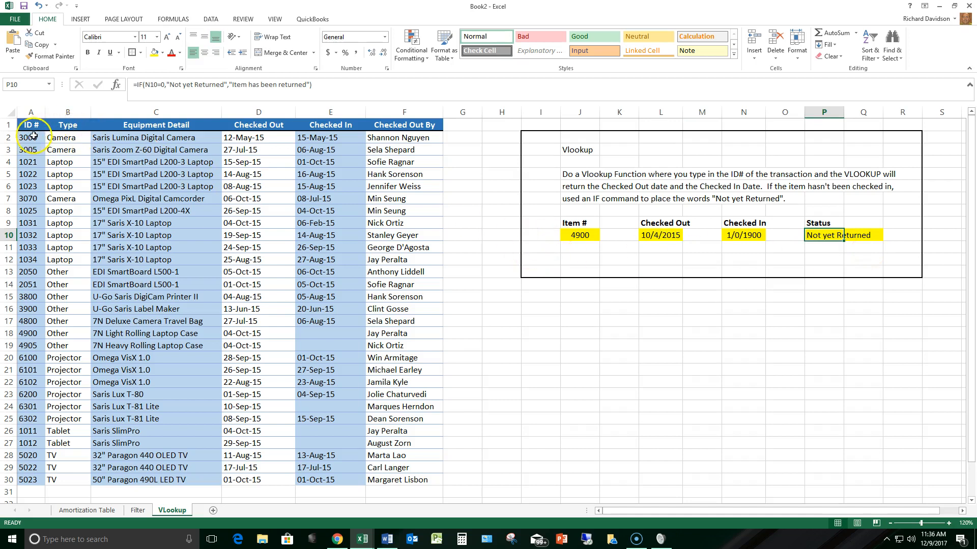
left_click(579, 235)
type("3000")
key("Return")
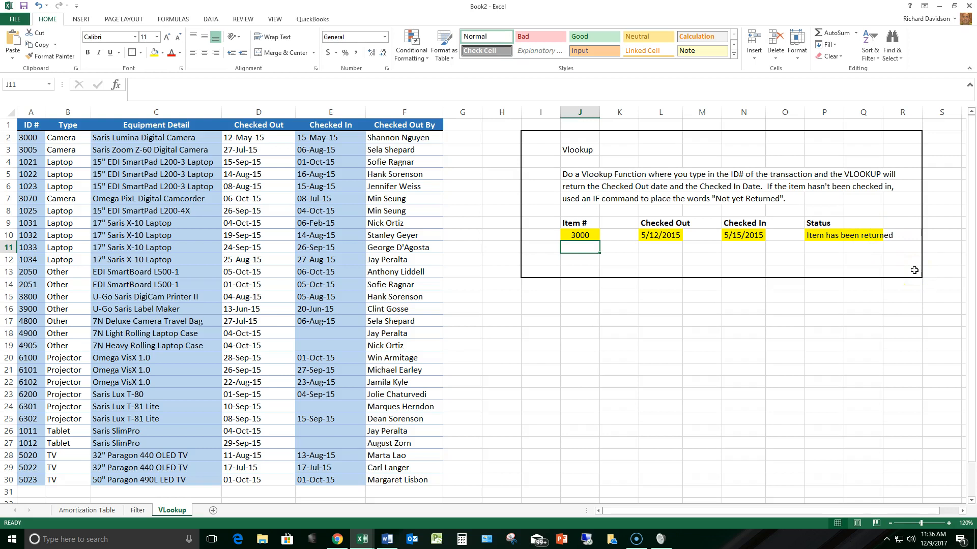
left_click(831, 236)
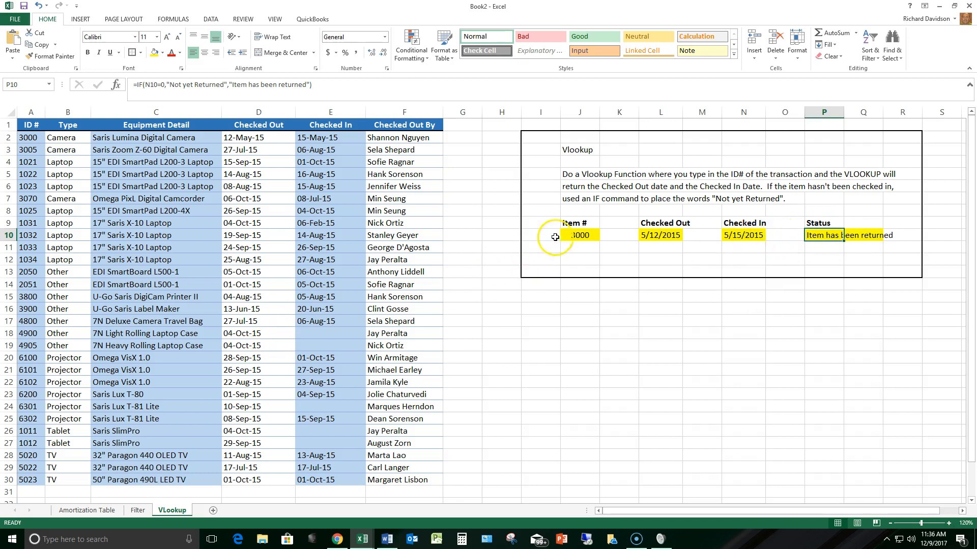
- Enter 4900 as the Item # in J10 to test the Status formula with an unreturned item
left_click(571, 235)
type("4900")
key("Return")
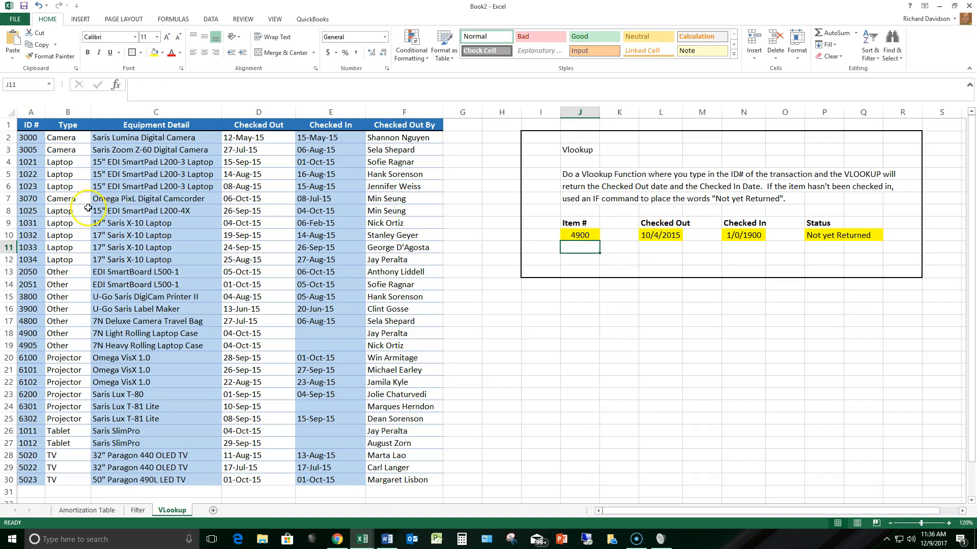
- Review the function arguments of the Checked Out VLOOKUP in L10 without changing them
left_click(655, 238)
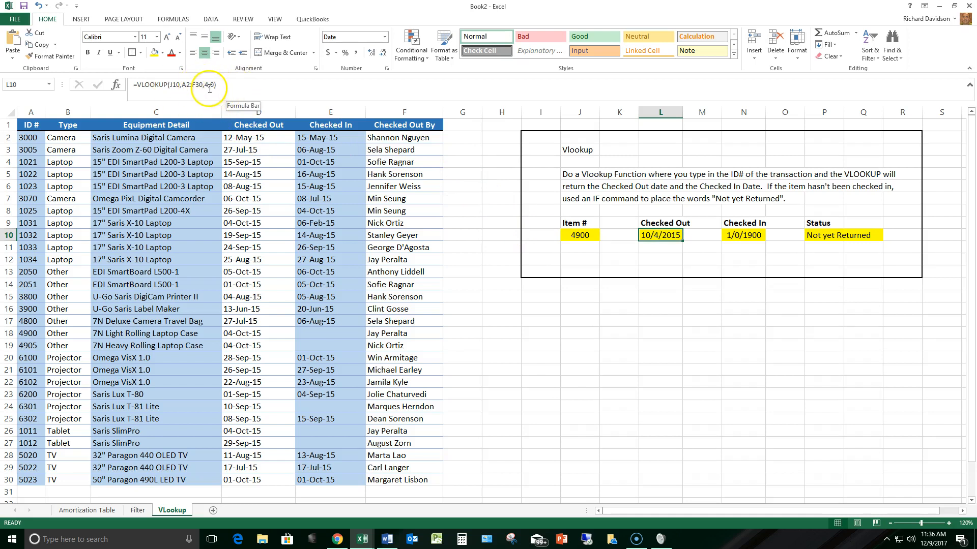
left_click(116, 84)
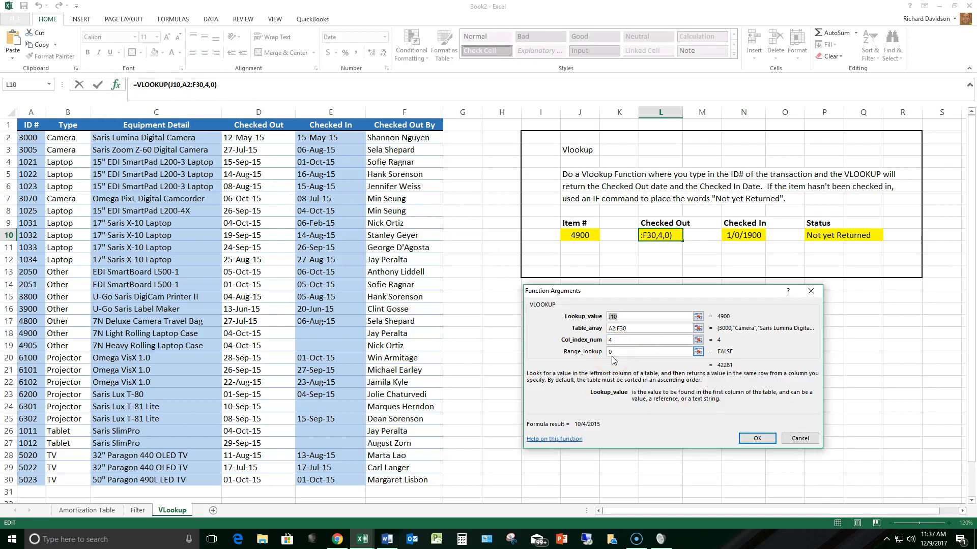
left_click(800, 439)
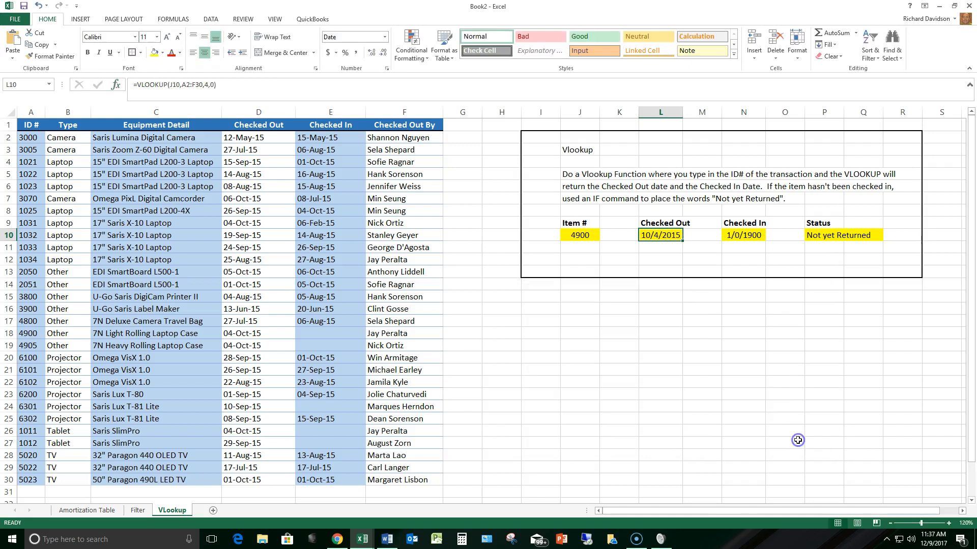
- Enter 3001 as the Item # in J10 to test an ID missing from the table
left_click(564, 239)
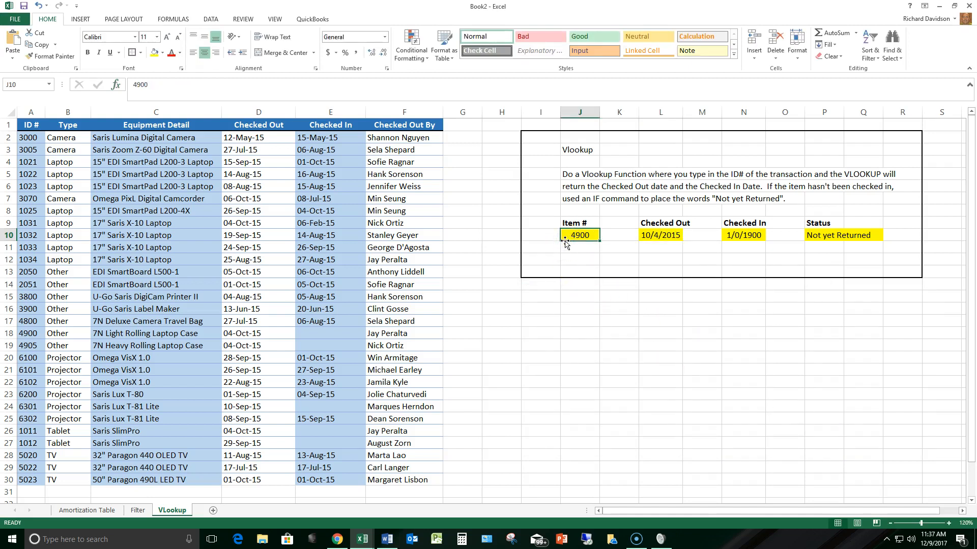
type("3001")
key("Return")
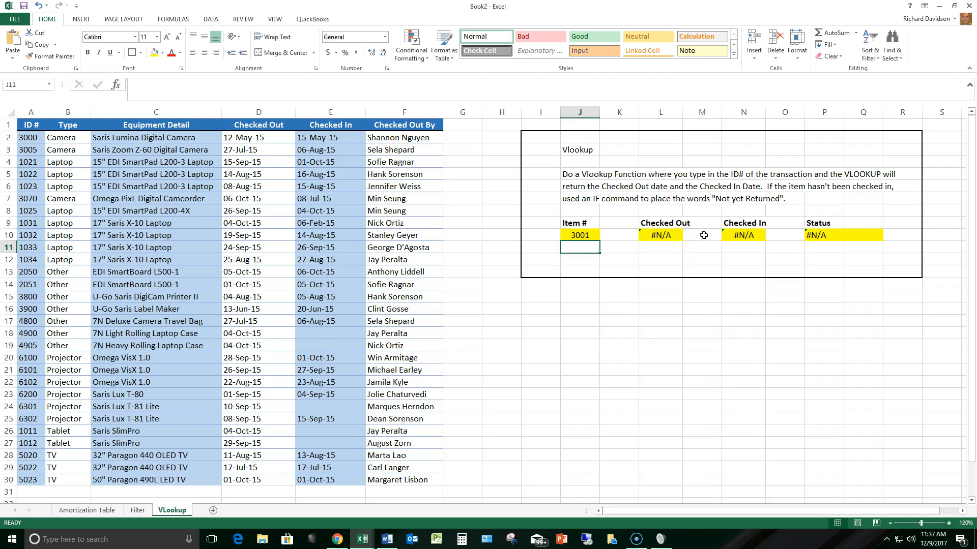
- Remove the range lookup argument from L10's formula, making it =VLOOKUP(J10,A2:F30,4), to test approximate matching
left_click(652, 236)
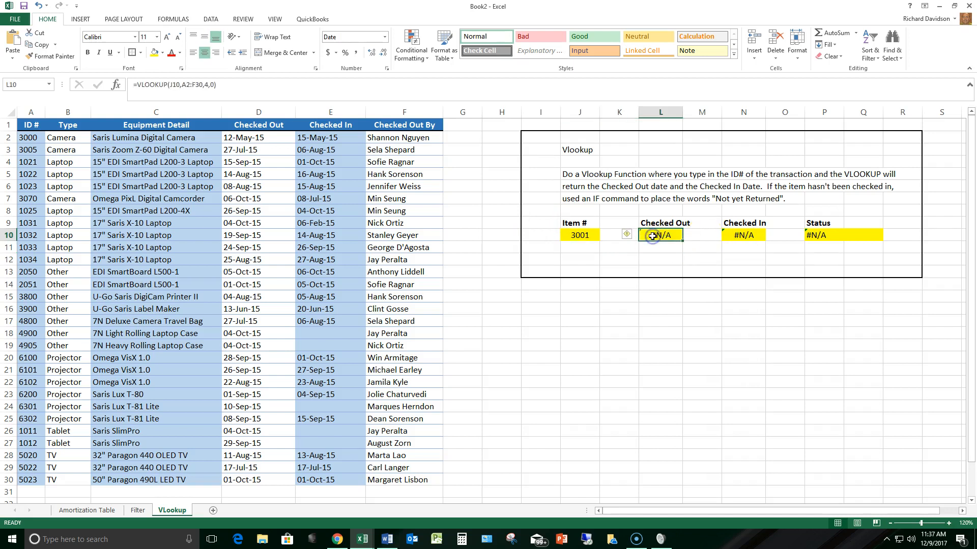
double_click(652, 235)
key("BackSpace")
key("BackSpace")
key("BackSpace")
type(")")
key("Return")
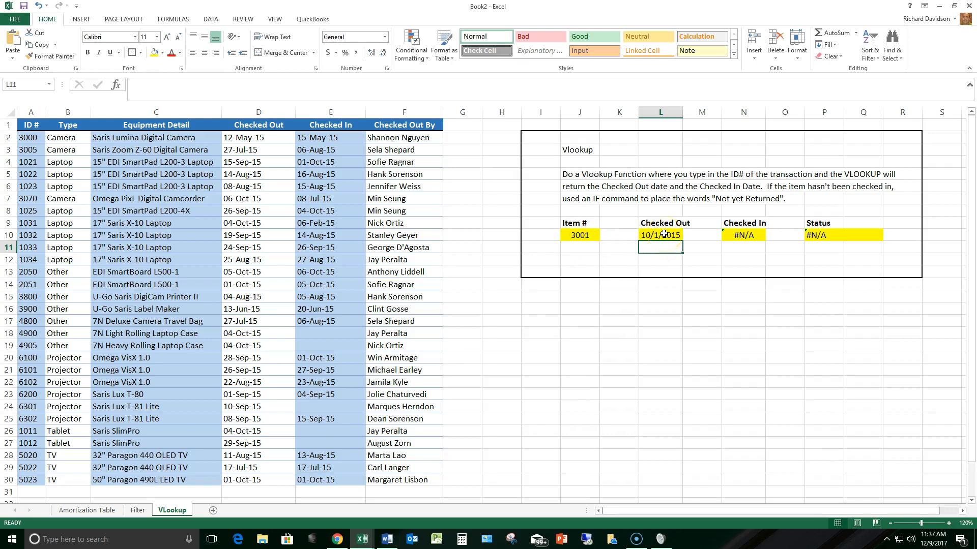
- Restore the exact-match range lookup of 0 in L10's VLOOKUP formula
left_click(663, 234)
double_click(664, 234)
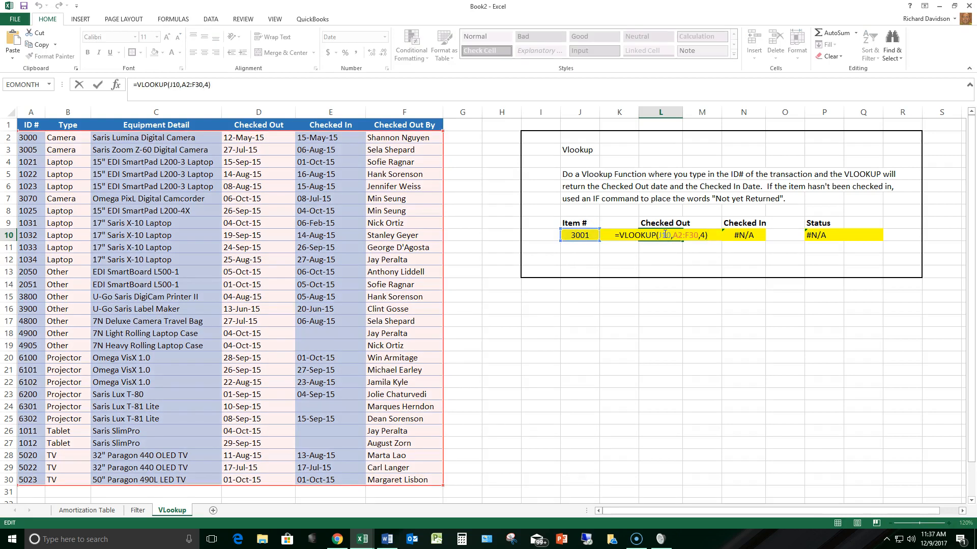
key("BackSpace")
type(",0")
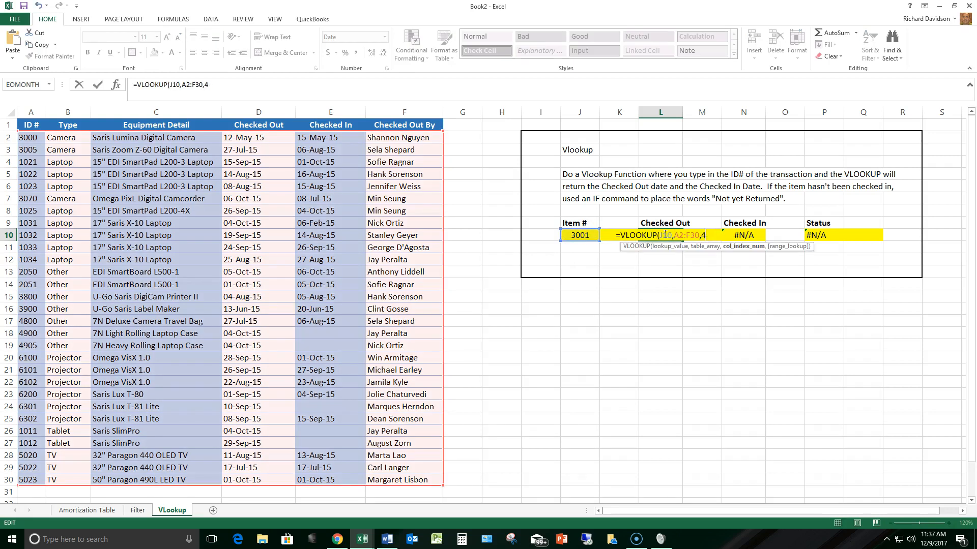
type(")")
key("Return")
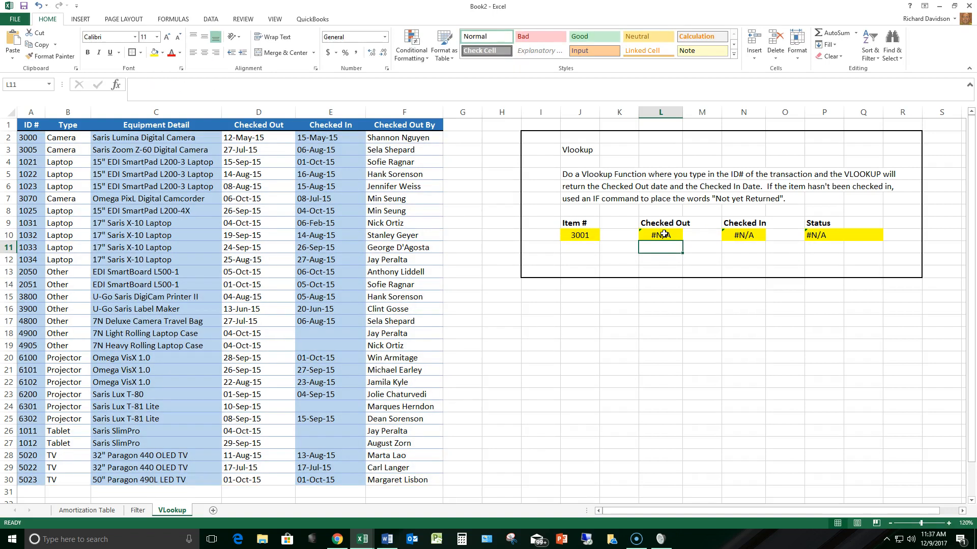
left_click(581, 236)
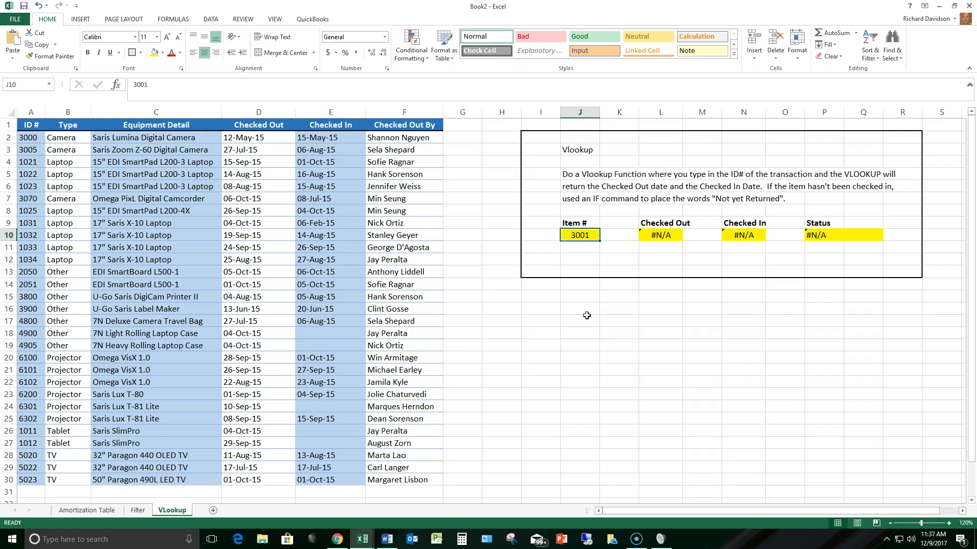
left_click(817, 235)
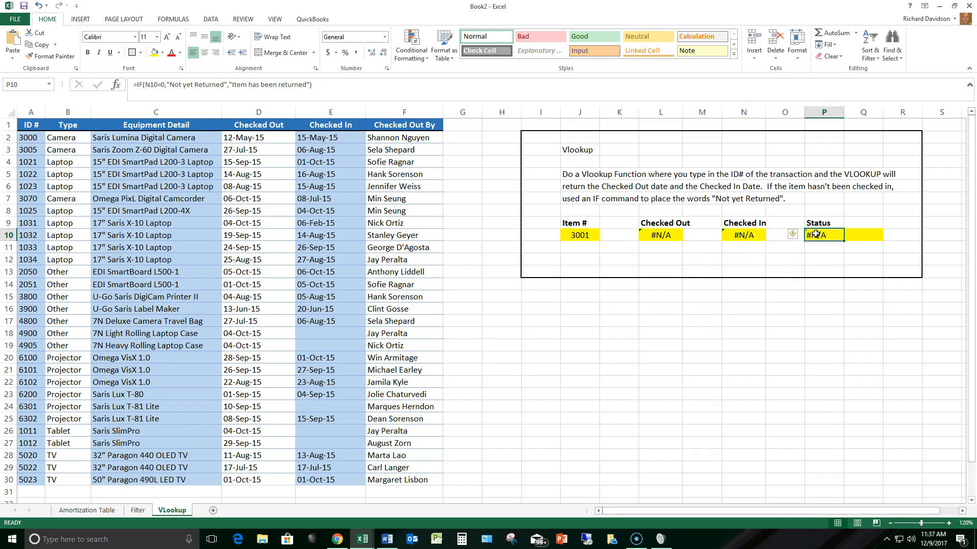